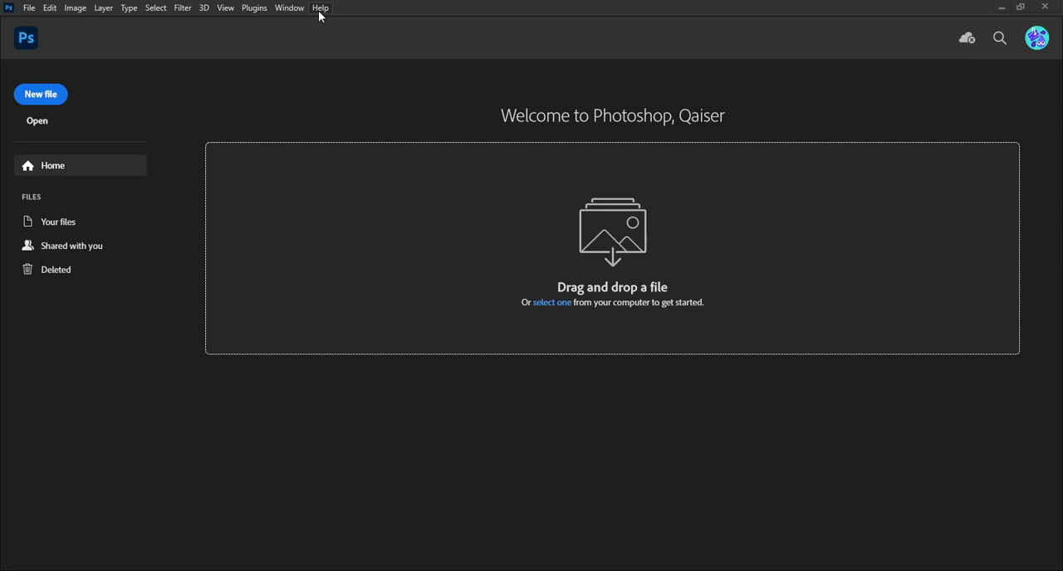
# Check the graphics processor's compatibility report and close it
pyautogui.click(320, 9)
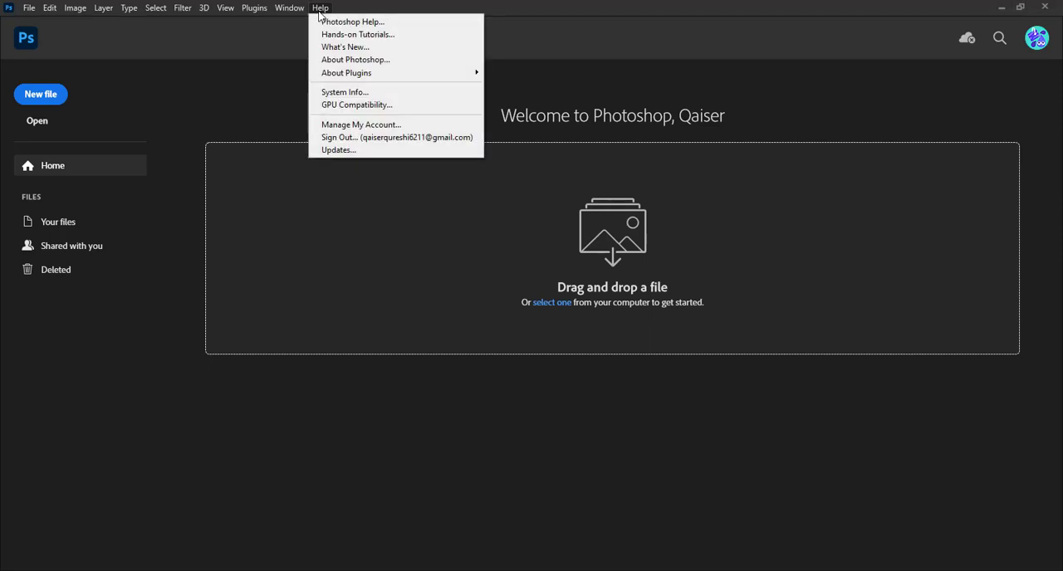
pyautogui.click(360, 106)
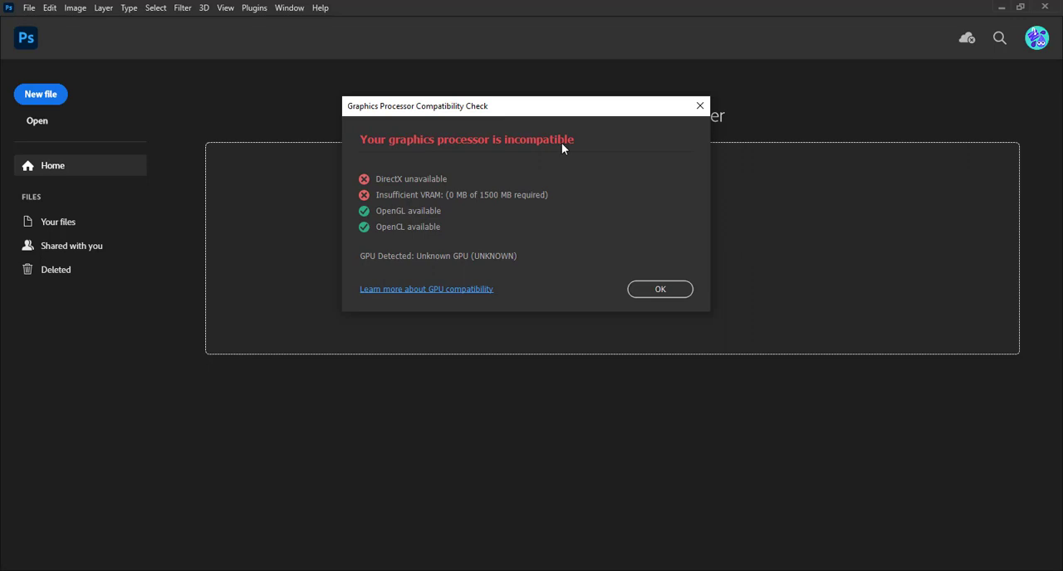
pyautogui.click(660, 291)
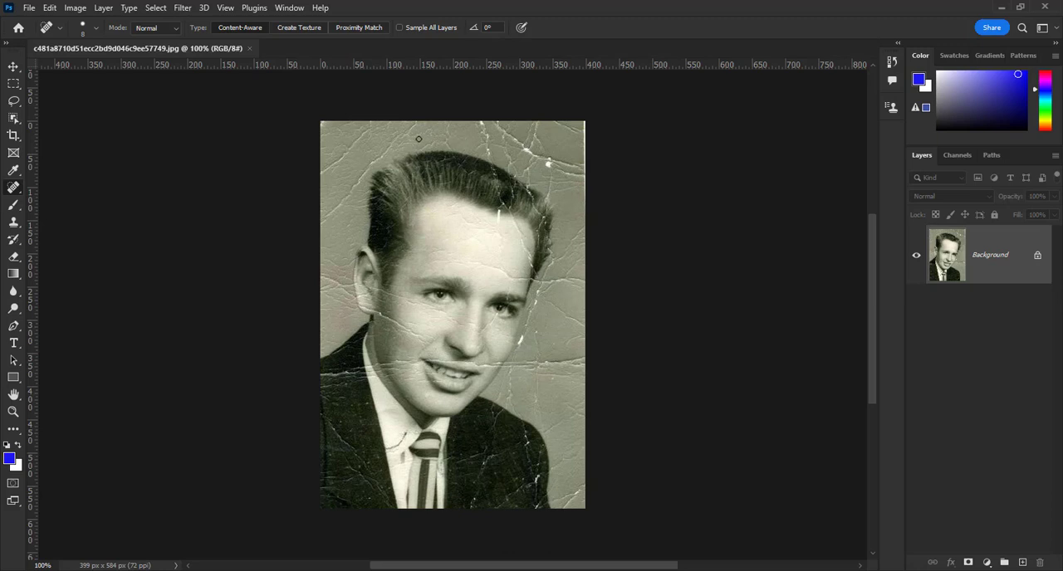
# Open Neural Filters for the scratched portrait and enable the Photo Restoration filter
pyautogui.click(182, 8)
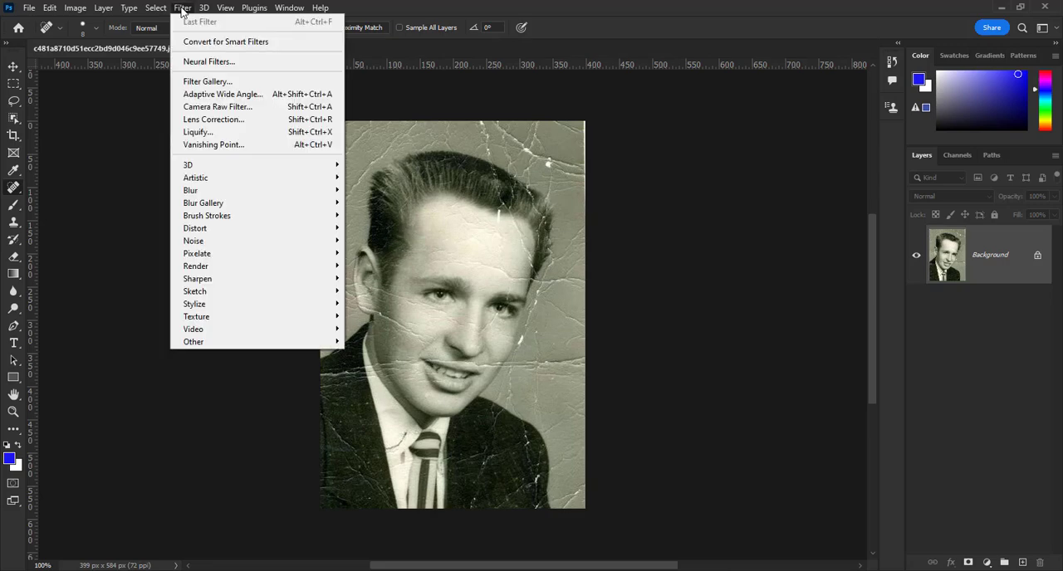
pyautogui.click(203, 64)
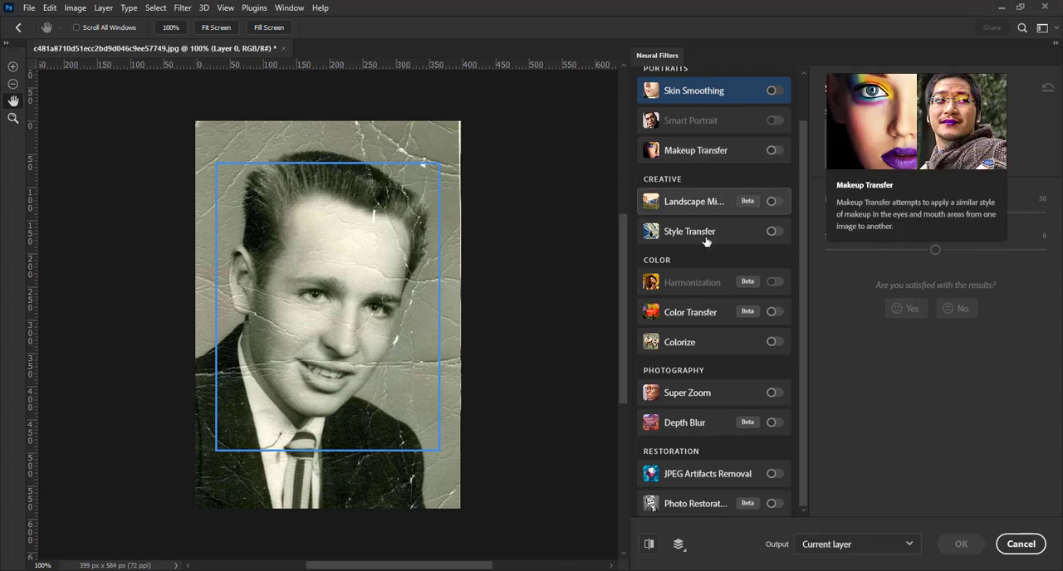
pyautogui.moveTo(723, 340)
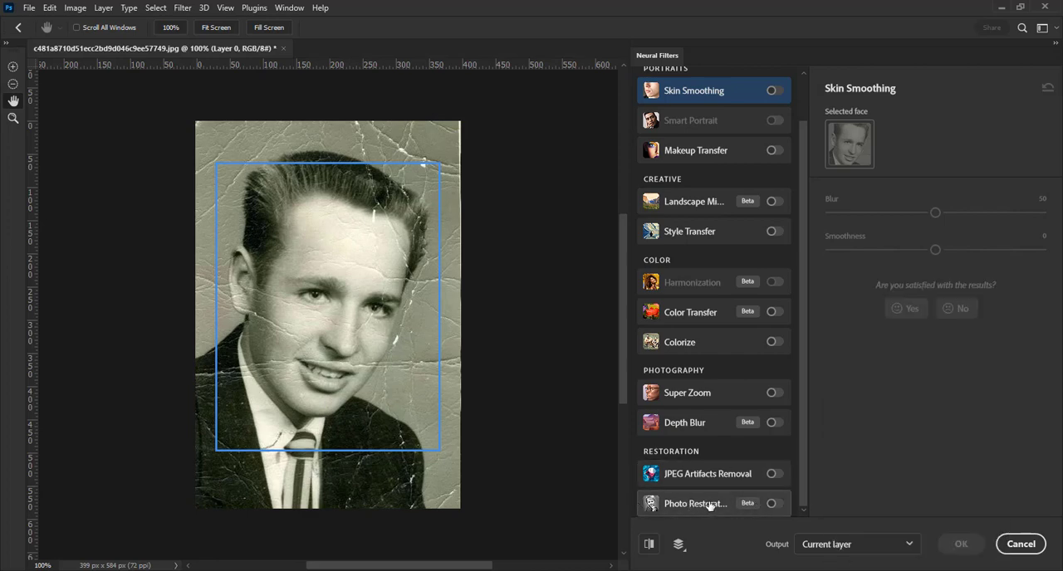
pyautogui.moveTo(711, 506)
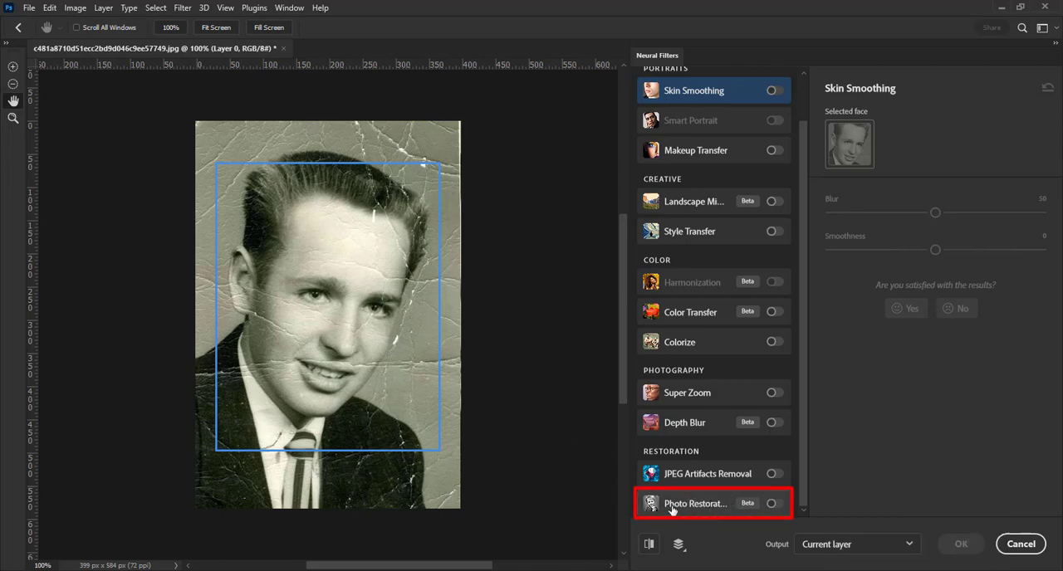
pyautogui.click(773, 504)
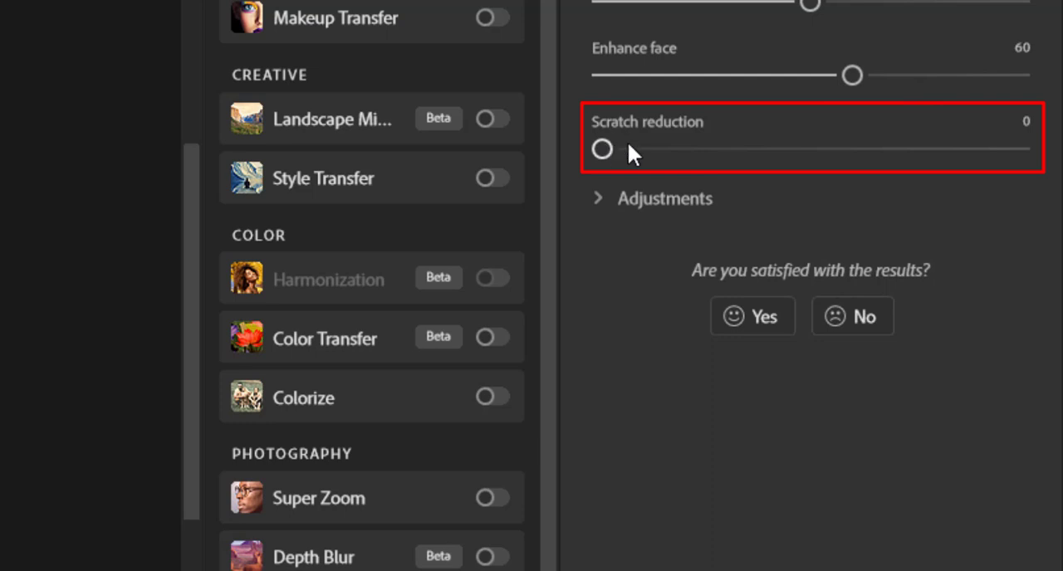
# Set Photo Restoration's scratch reduction to 21 and its JPEG artifacts reduction to 15
pyautogui.click(1020, 123)
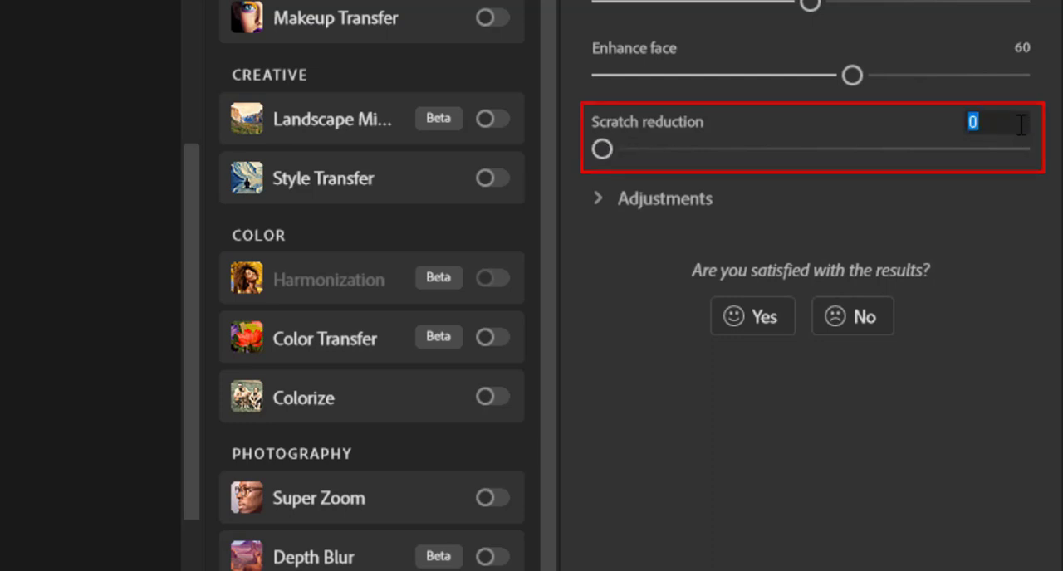
pyautogui.write('21')
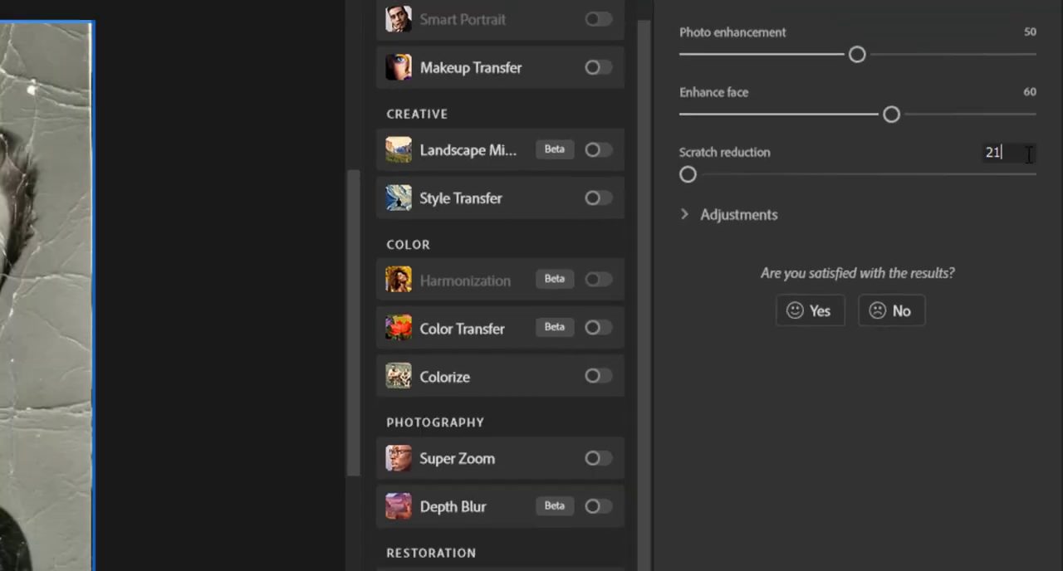
pyautogui.press('Return')
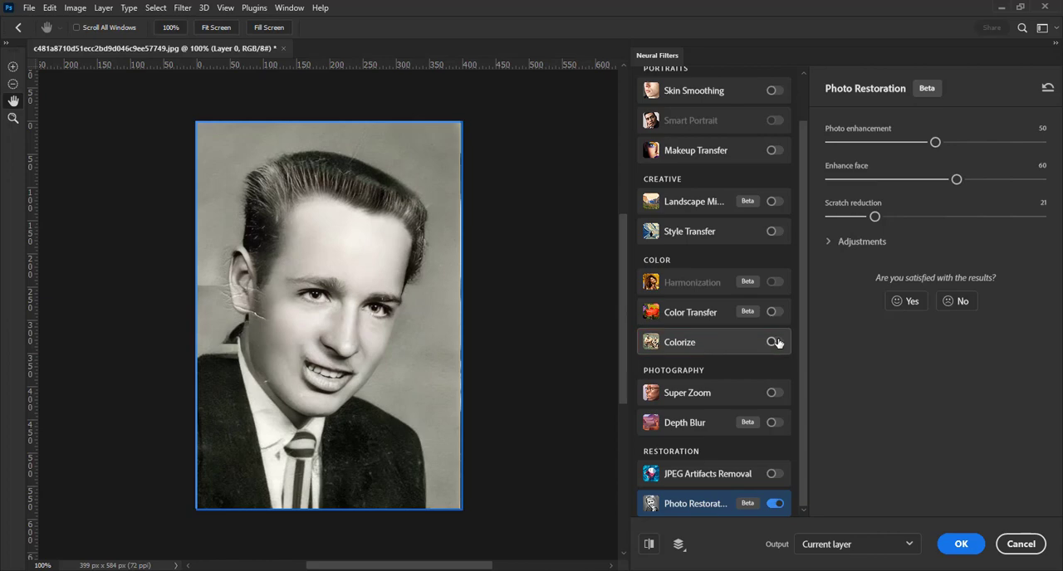
pyautogui.click(828, 243)
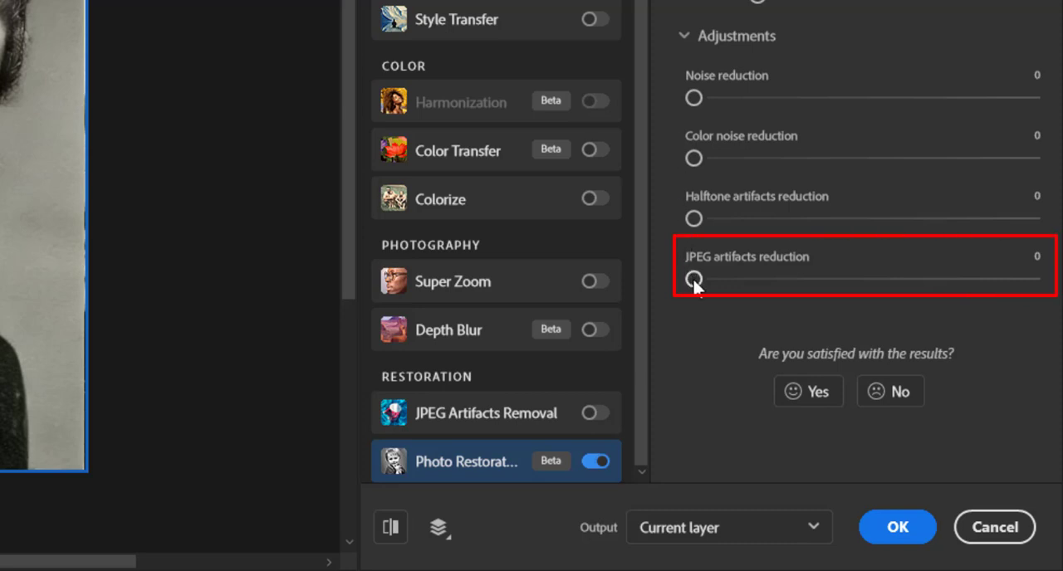
pyautogui.moveTo(693, 281); pyautogui.dragTo(743, 280)
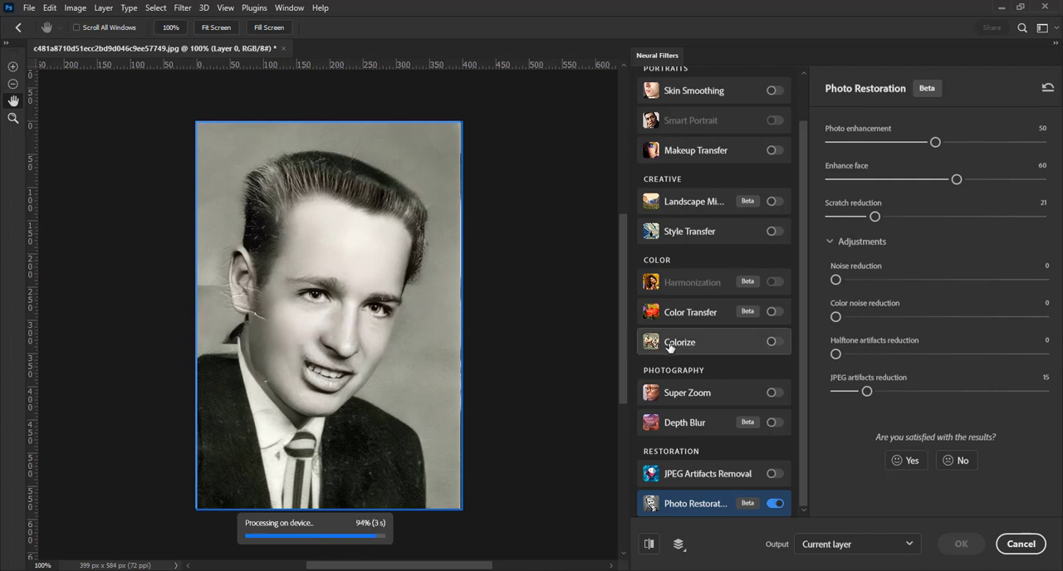
# Enable the Colorize neural filter and output the filtered result to a new layer
pyautogui.click(773, 342)
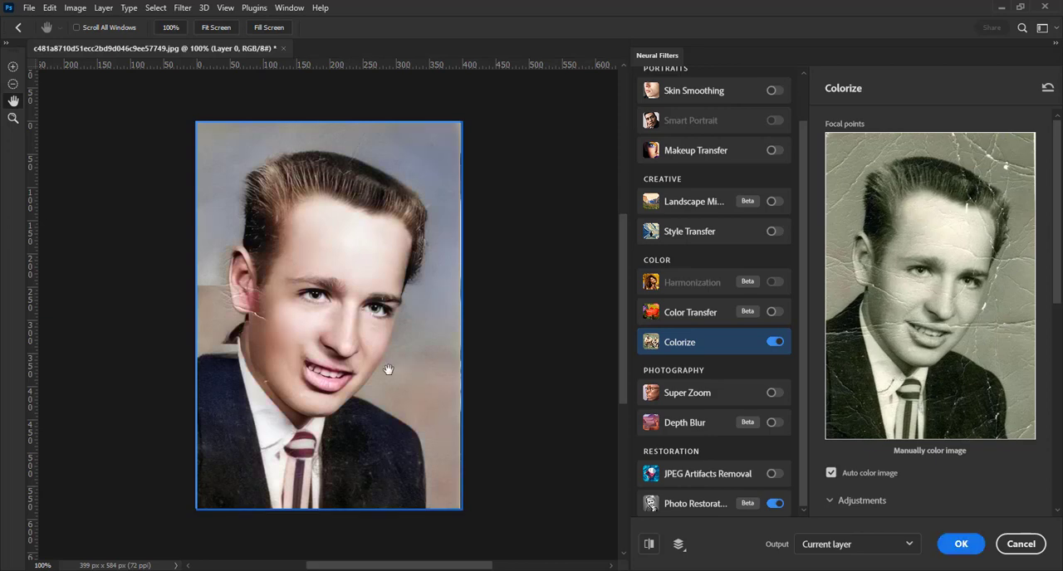
pyautogui.click(842, 550)
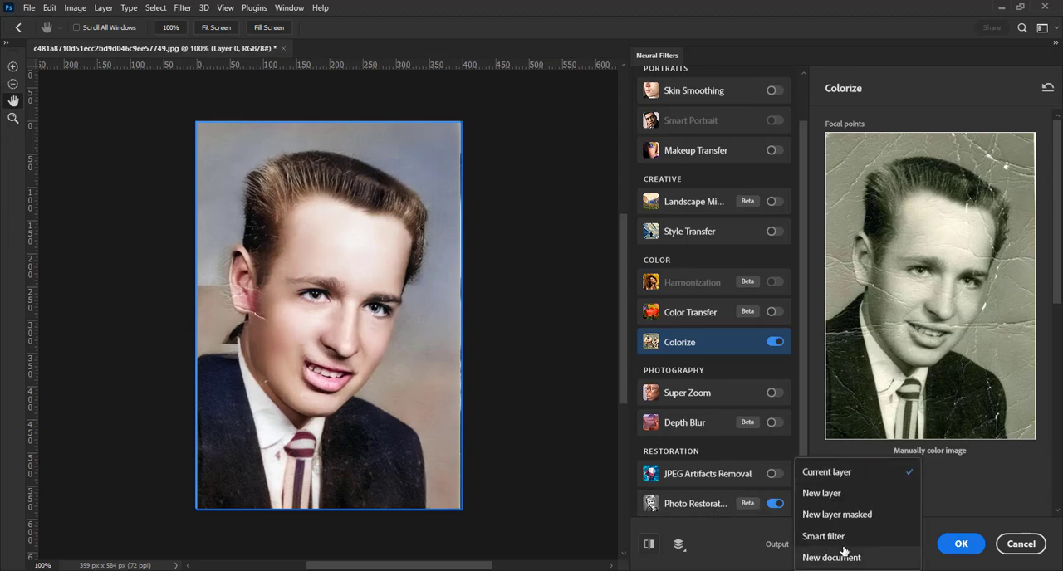
pyautogui.click(836, 496)
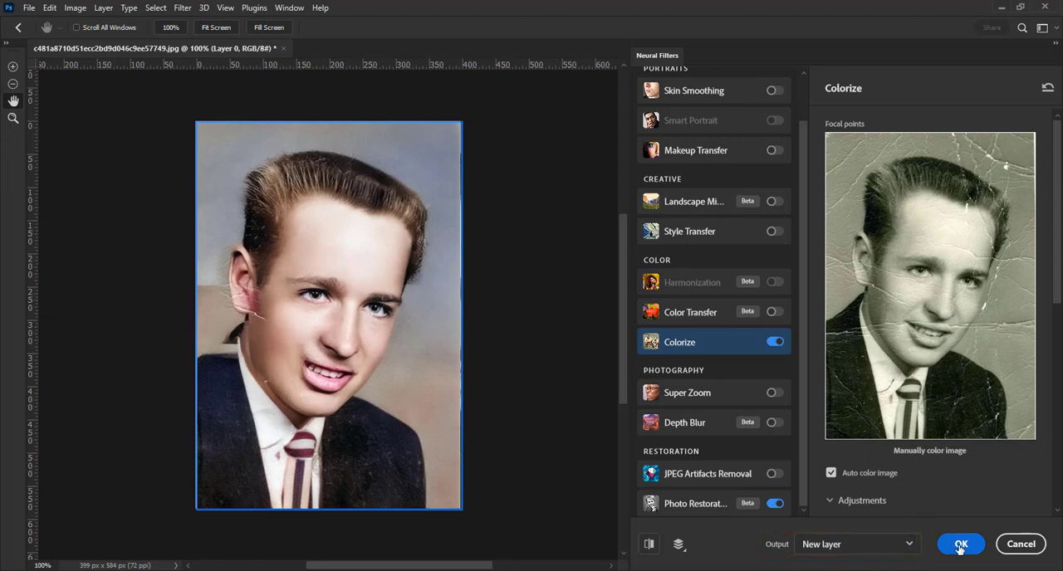
pyautogui.click(959, 545)
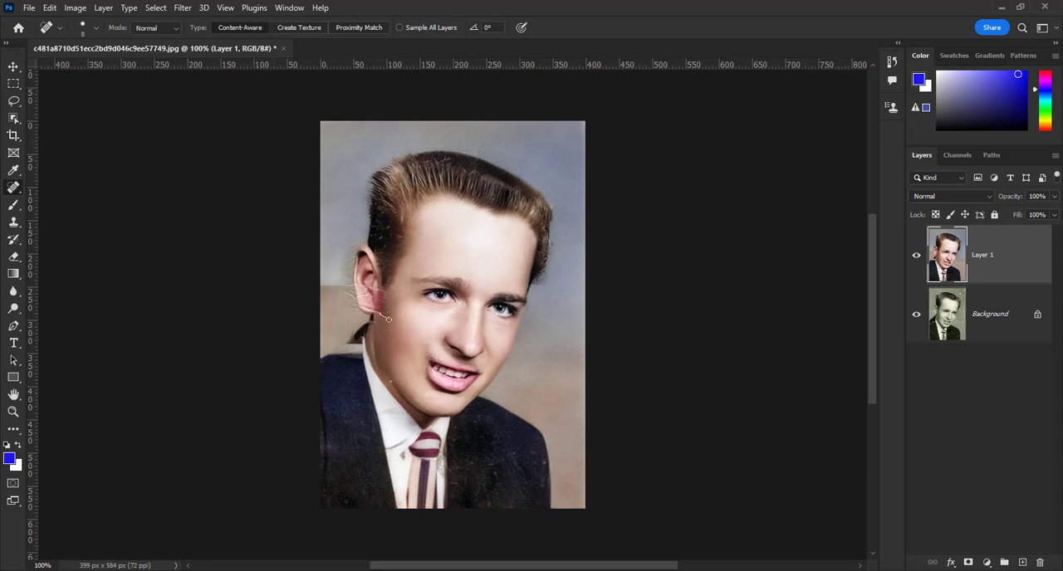
# Repair the broken jacket shoulder below the ear with the Patch Tool, sampling clean jacket fabric, and clear the selection
pyautogui.scroll(3, 387, 319)
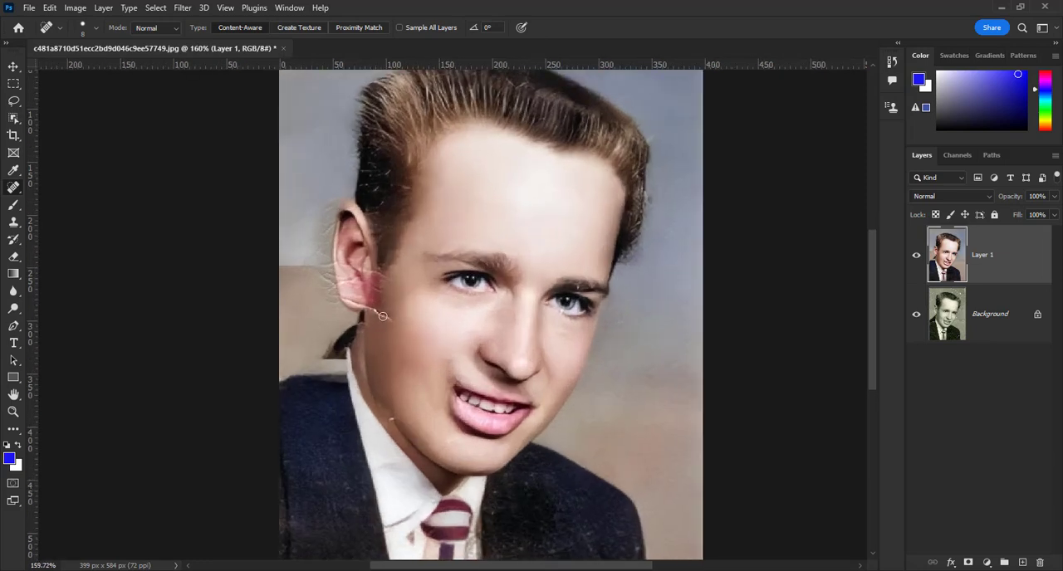
pyautogui.scroll(-2, 382, 315)
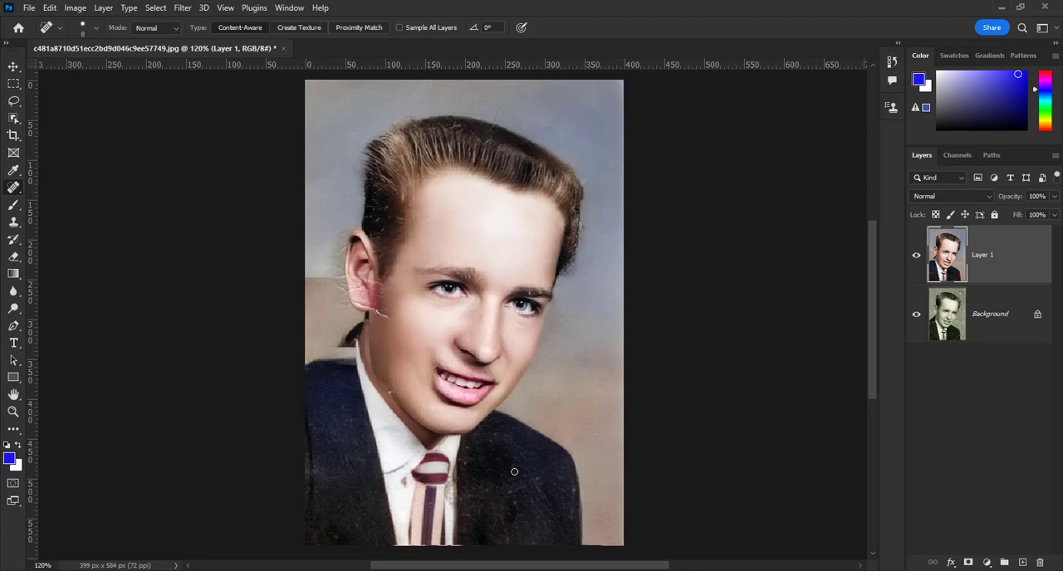
pyautogui.scroll(3, 376, 335)
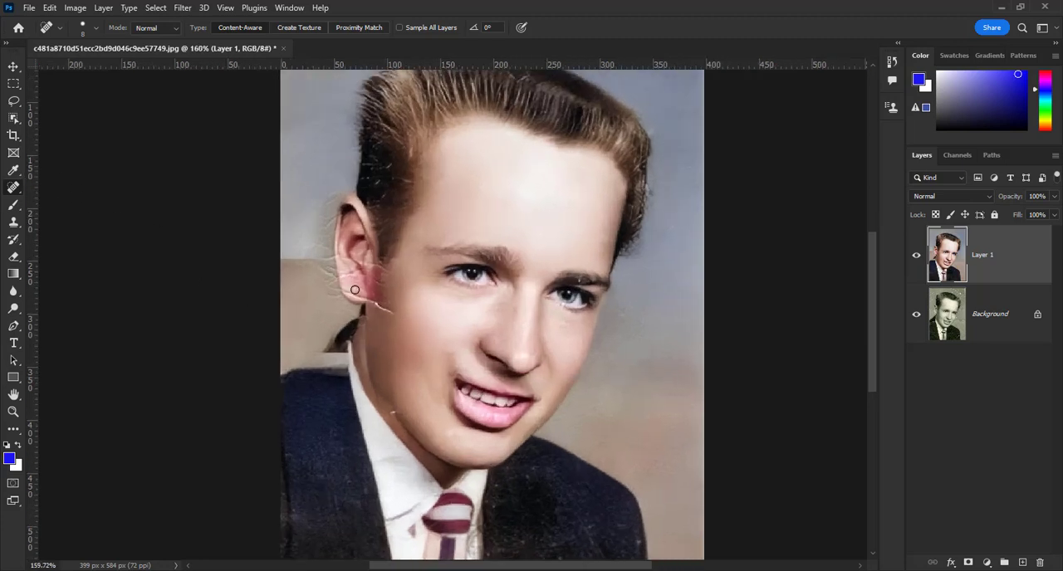
pyautogui.scroll(-2, 463, 312)
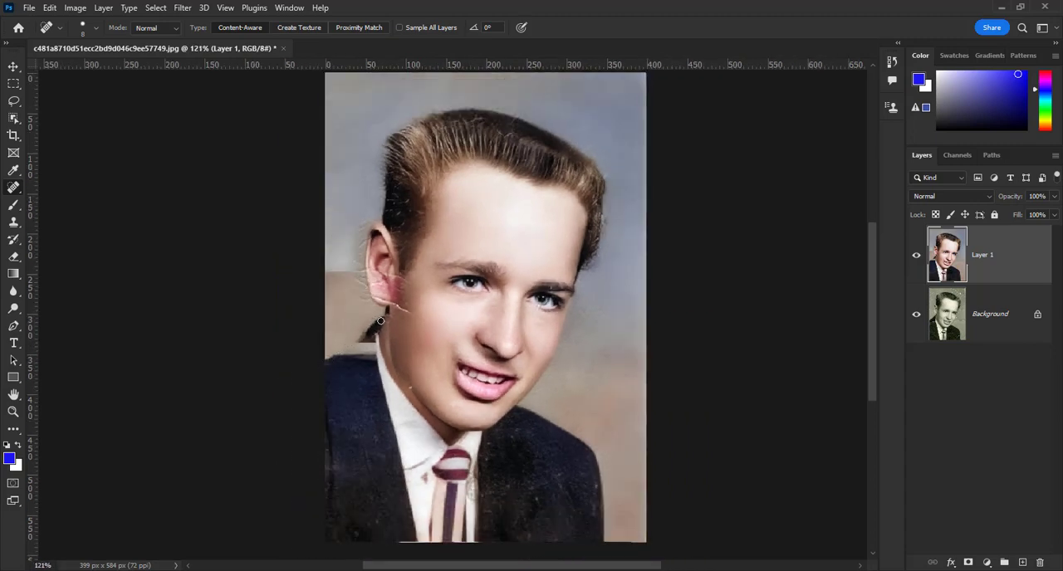
pyautogui.rightClick(12, 190)
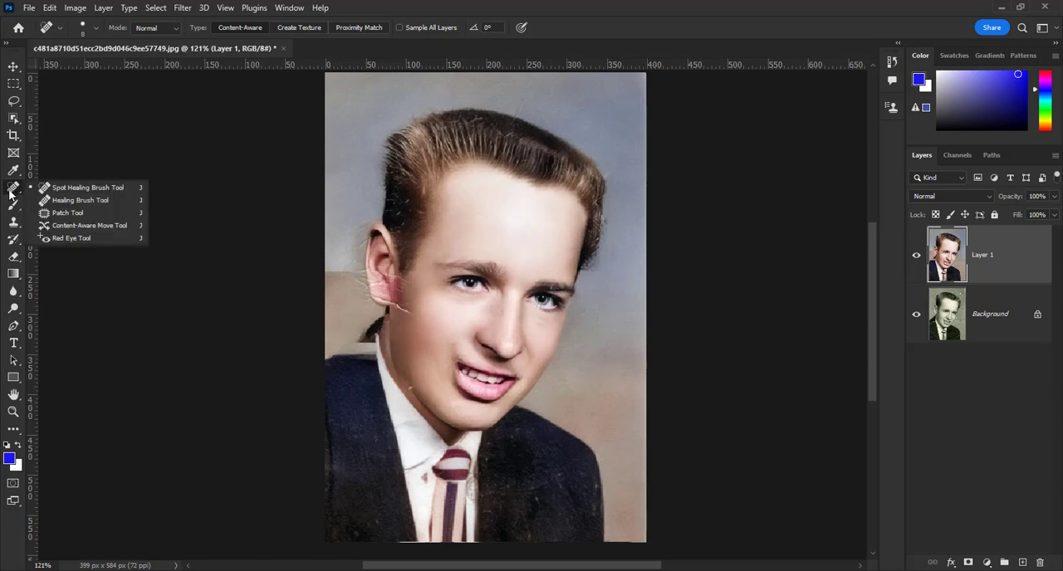
pyautogui.click(67, 213)
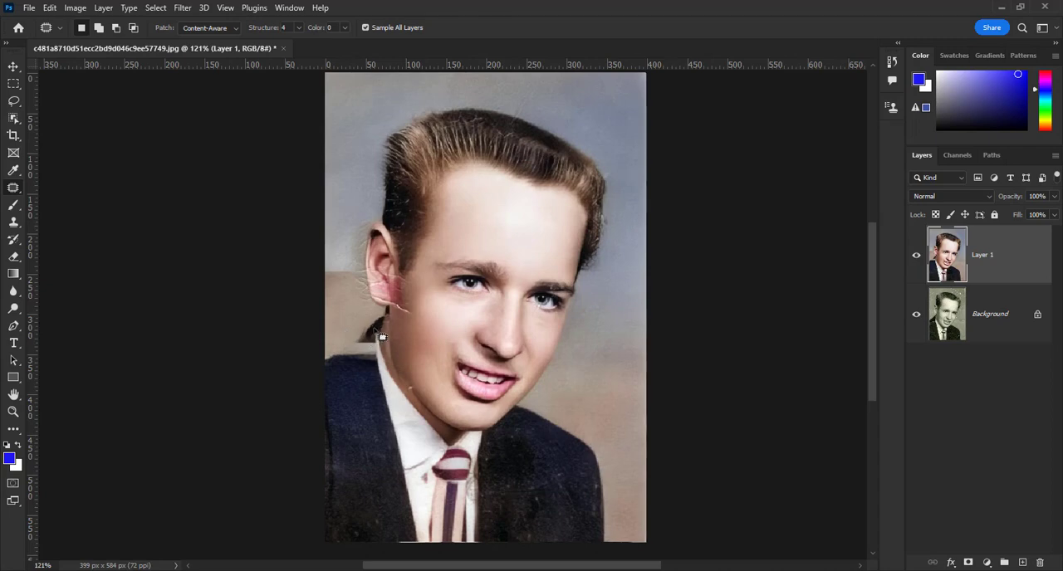
pyautogui.moveTo(385, 328)
pyautogui.mouseDown()
pyautogui.moveTo(325, 369)
pyautogui.moveTo(381, 377)
pyautogui.moveTo(378, 331)
pyautogui.mouseUp()
pyautogui.moveTo(352, 368); pyautogui.dragTo(362, 440)
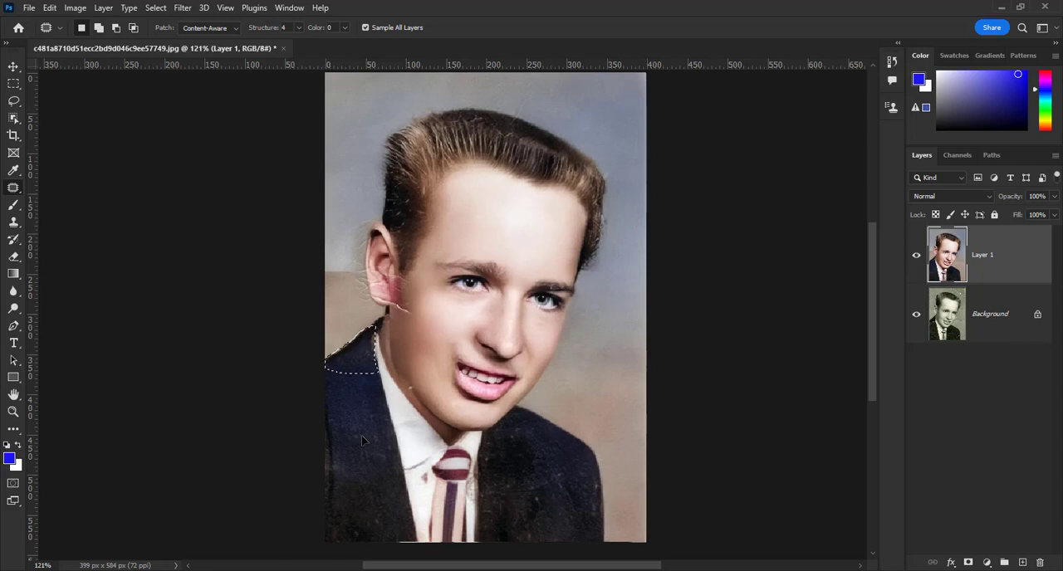
pyautogui.hotkey('ctrl', 'd')
# Remove the scratch running from the earlobe onto the cheek with the Spot Healing Brush
pyautogui.rightClick(13, 187)
pyautogui.click(75, 188)
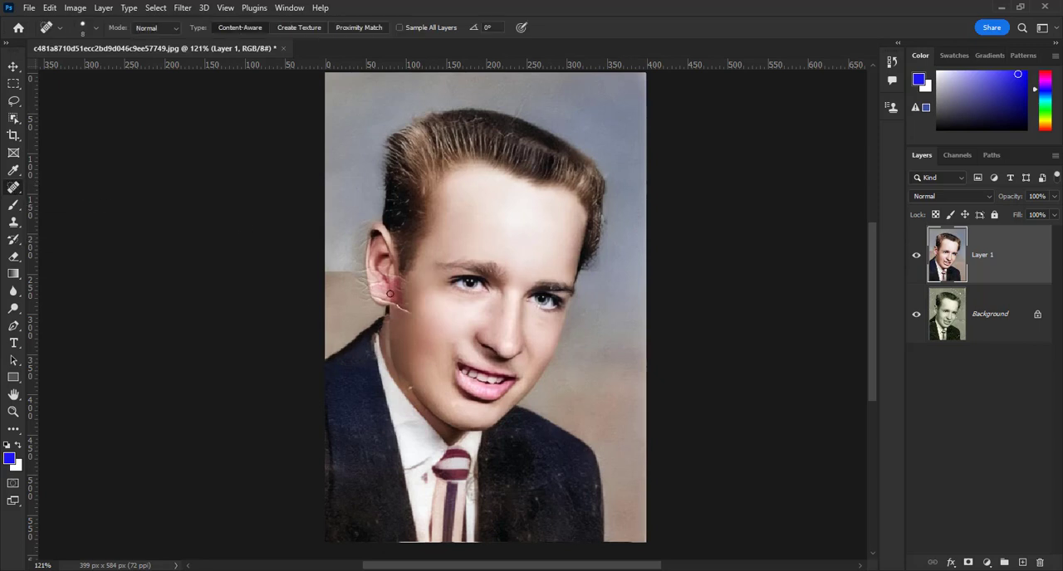
pyautogui.moveTo(400, 305); pyautogui.dragTo(395, 306)
# Select the man with Select Subject and heal the remaining marks around his ear and jawline
pyautogui.click(155, 9)
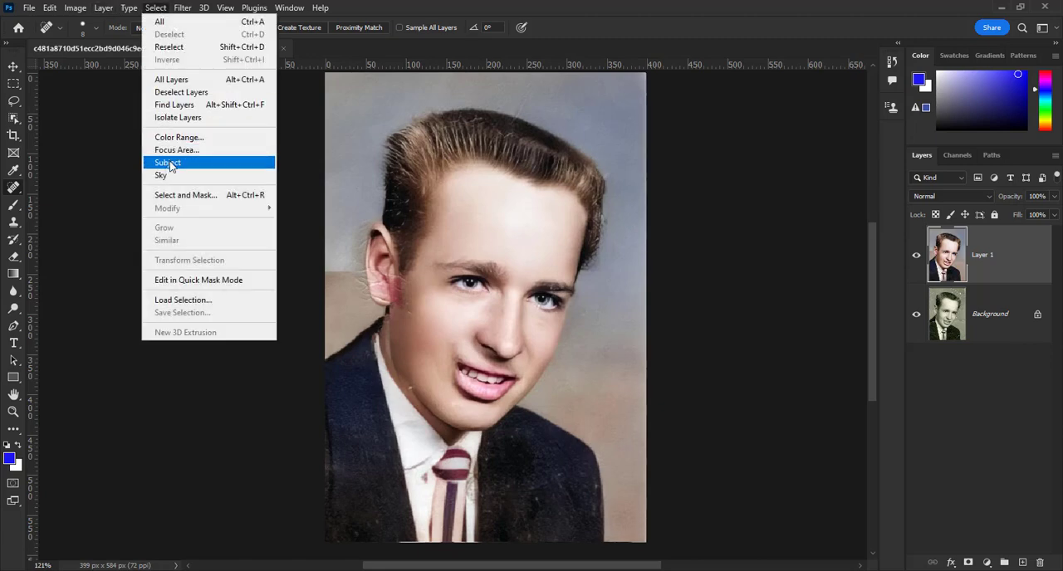
pyautogui.click(248, 164)
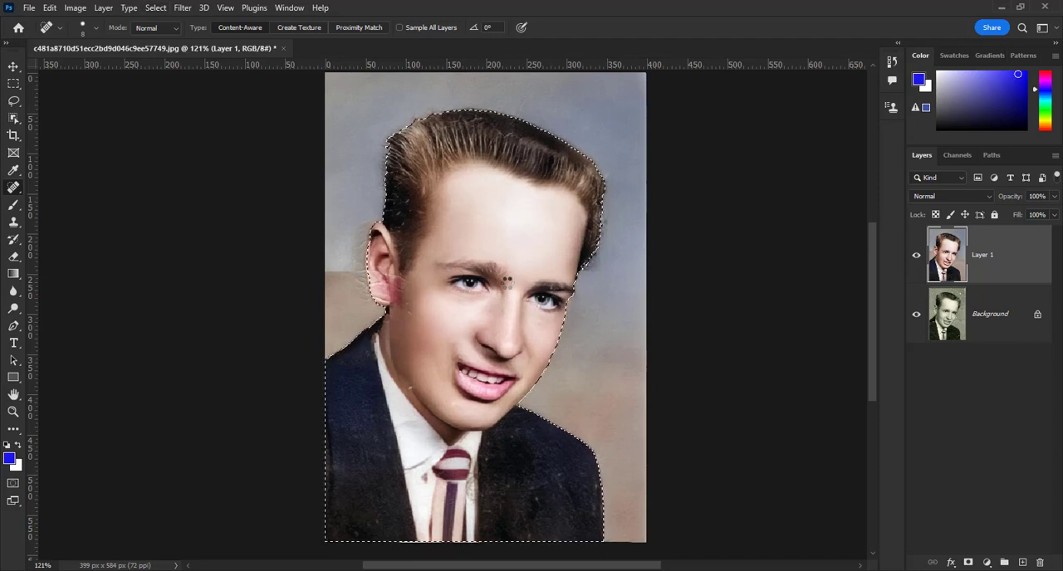
pyautogui.scroll(2, 507, 283)
pyautogui.scroll(1, 506, 283)
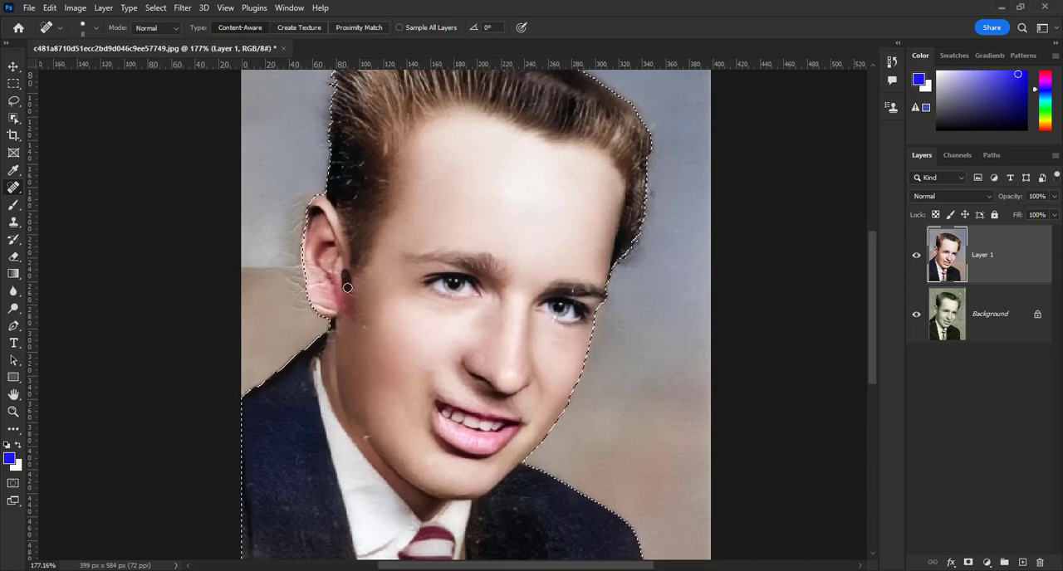
pyautogui.moveTo(364, 332); pyautogui.dragTo(364, 331)
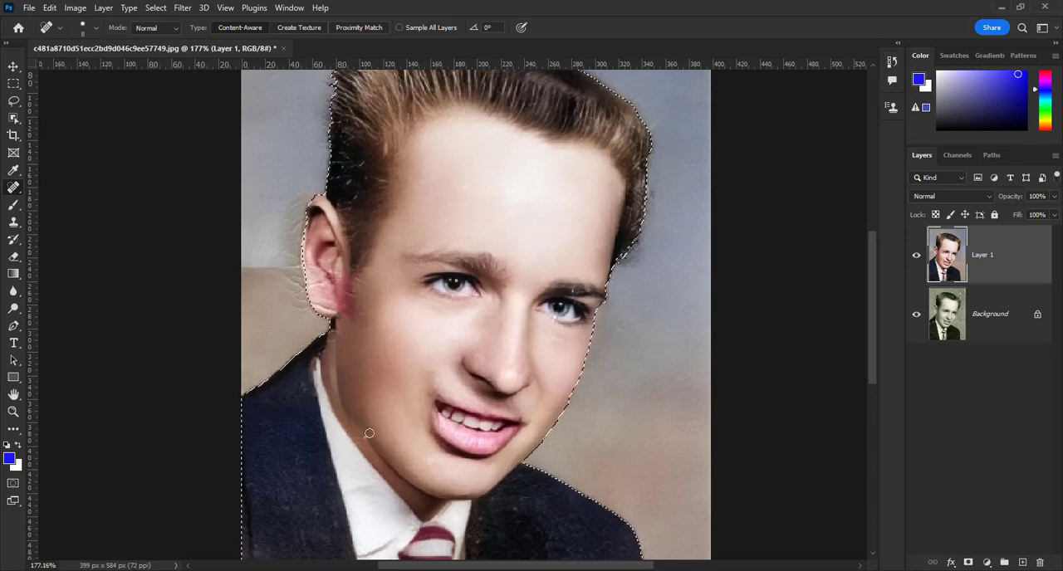
pyautogui.moveTo(380, 447); pyautogui.dragTo(349, 413)
pyautogui.hotkey('ctrl', '1')
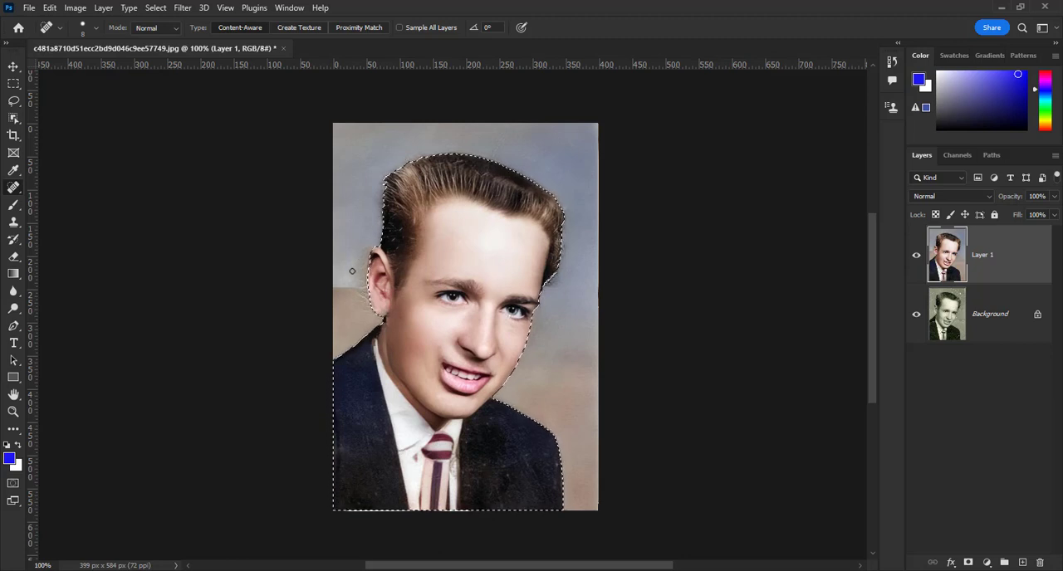
# Expand the subject selection by 2 pixels and invert it to select the background
pyautogui.click(153, 8)
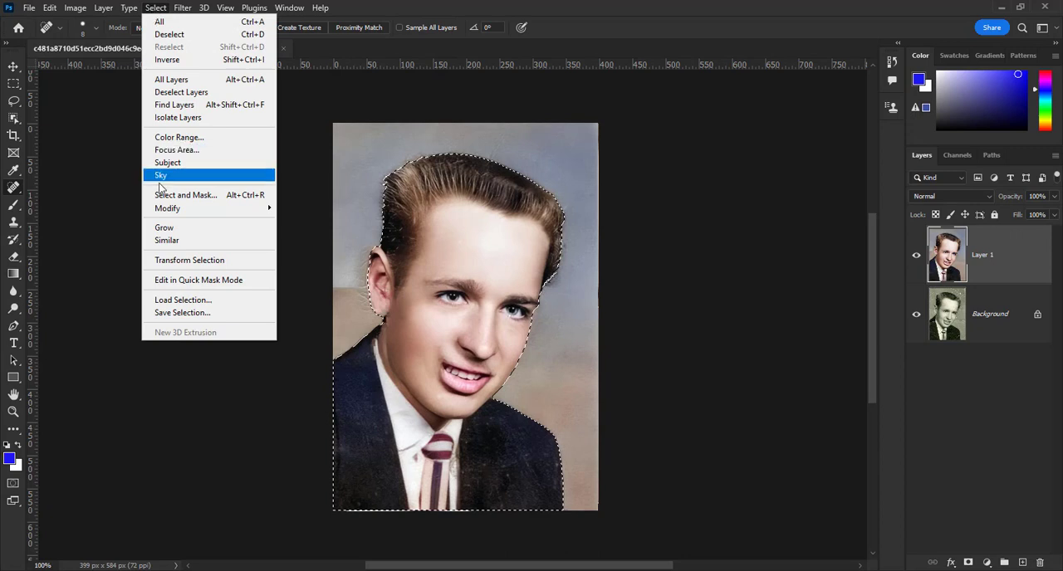
pyautogui.moveTo(171, 209)
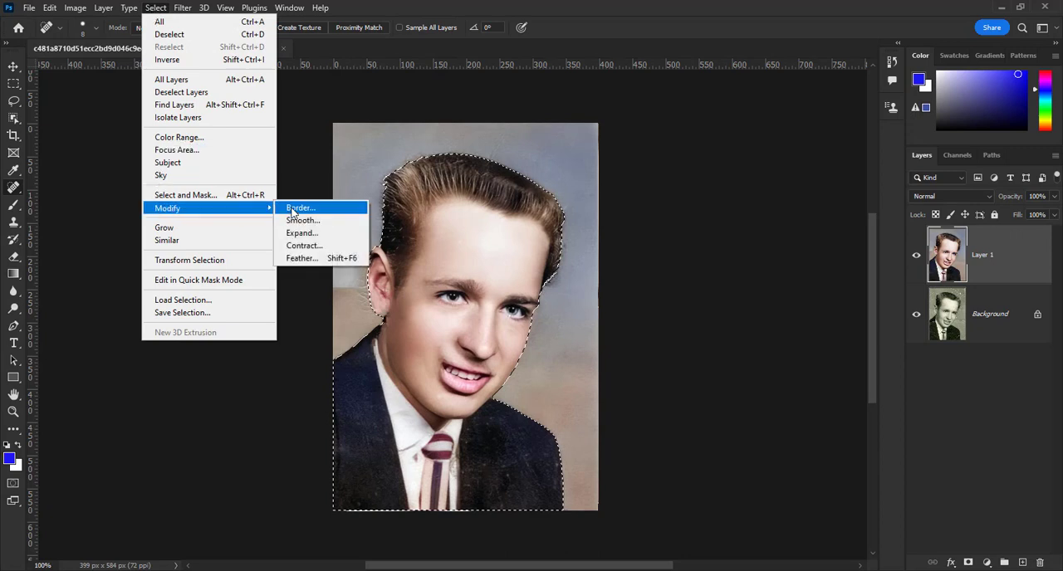
pyautogui.click(343, 236)
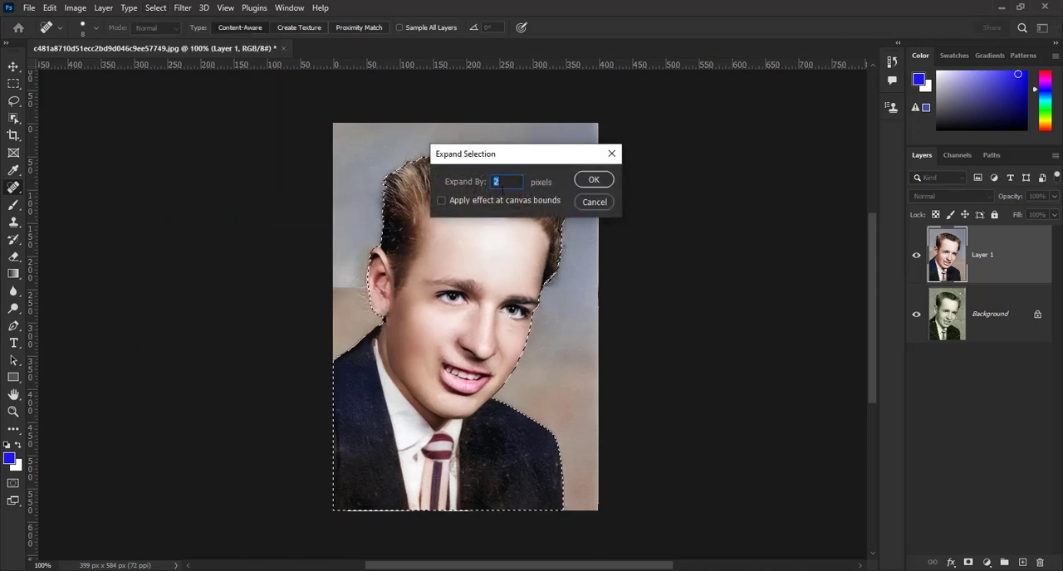
pyautogui.click(594, 180)
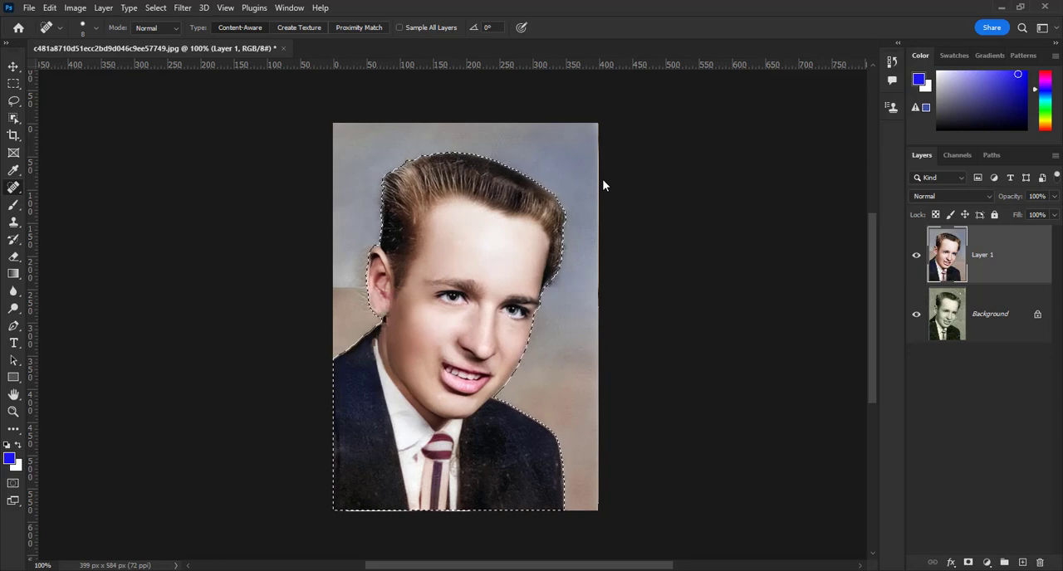
pyautogui.hotkey('ctrl', 'shift', 'i')
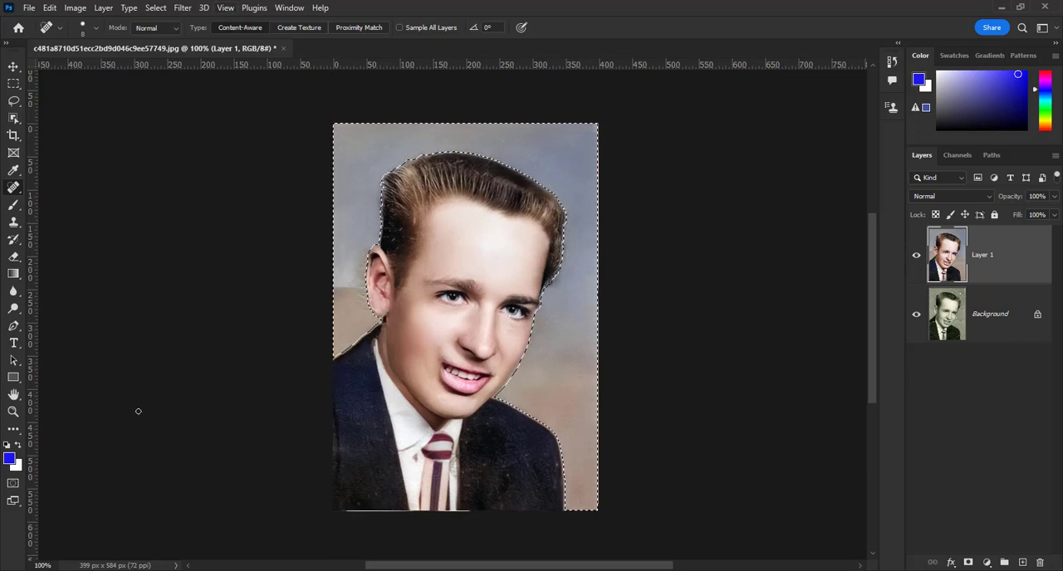
# Apply a Gaussian Blur with a 3.0 pixel radius to the selected background around the man
pyautogui.rightClick(14, 188)
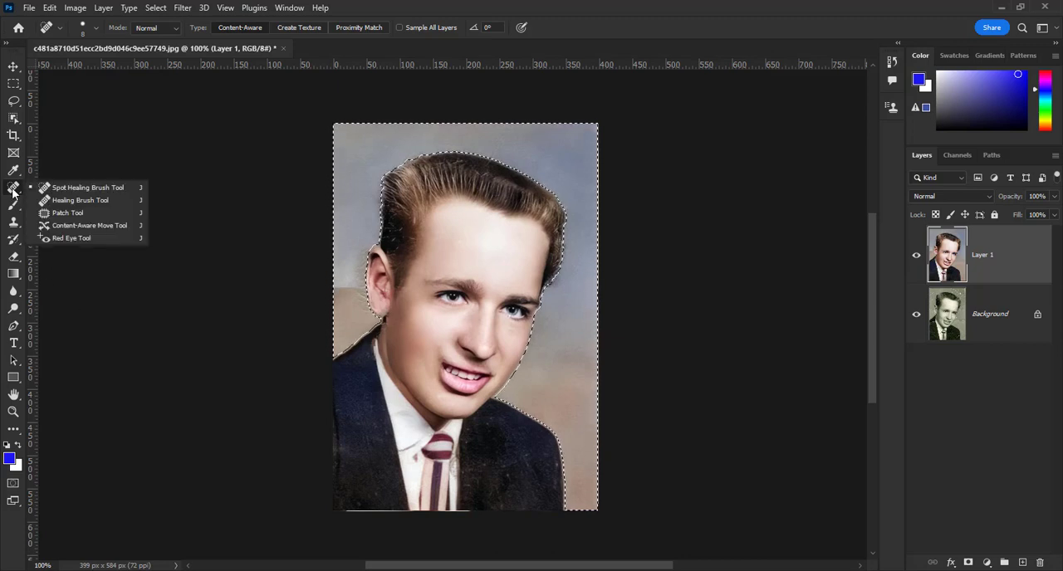
pyautogui.click(67, 190)
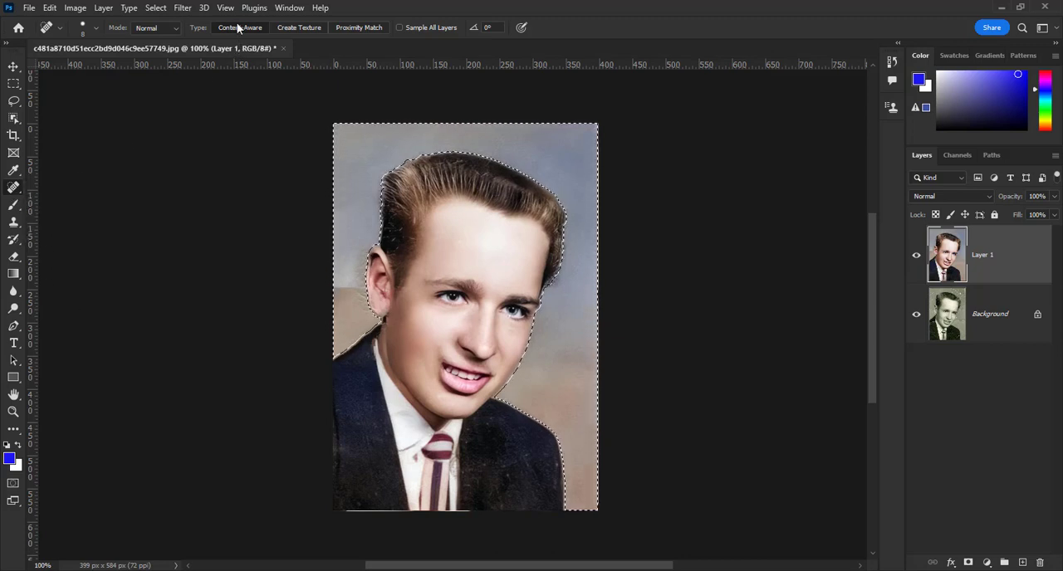
pyautogui.click(184, 9)
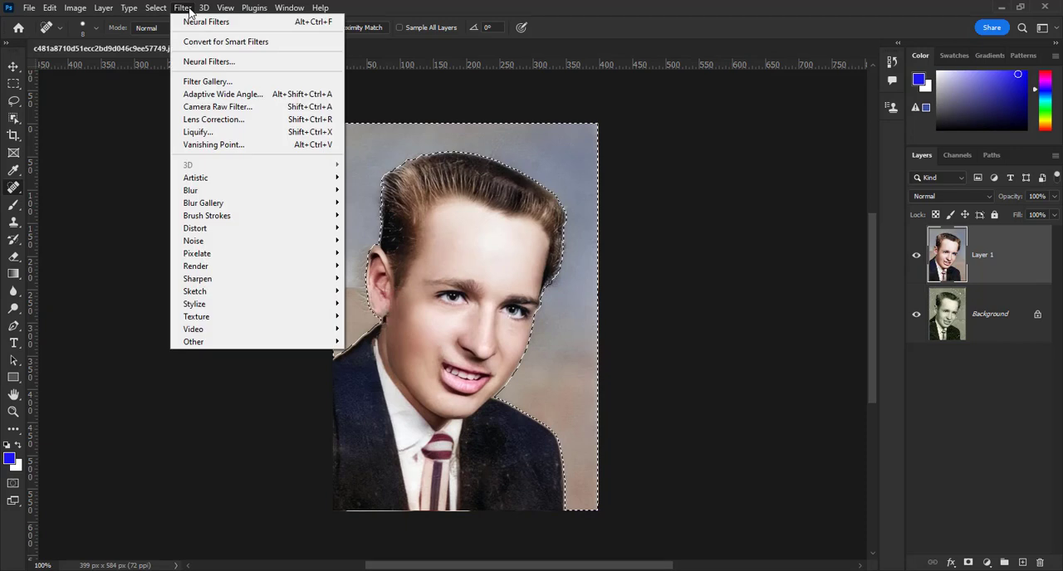
pyautogui.moveTo(251, 192)
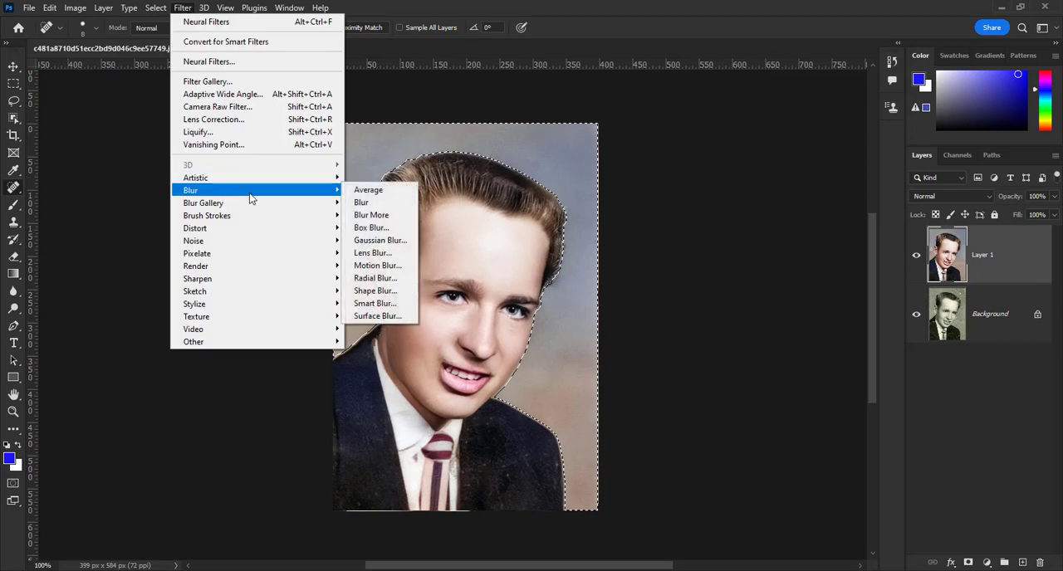
pyautogui.click(363, 242)
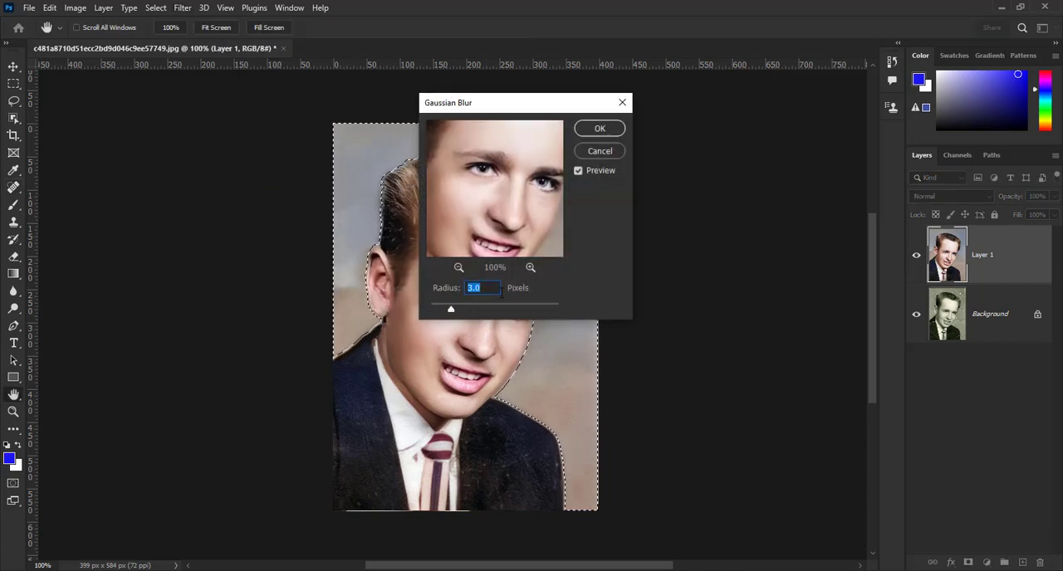
pyautogui.click(599, 129)
pyautogui.press('j')
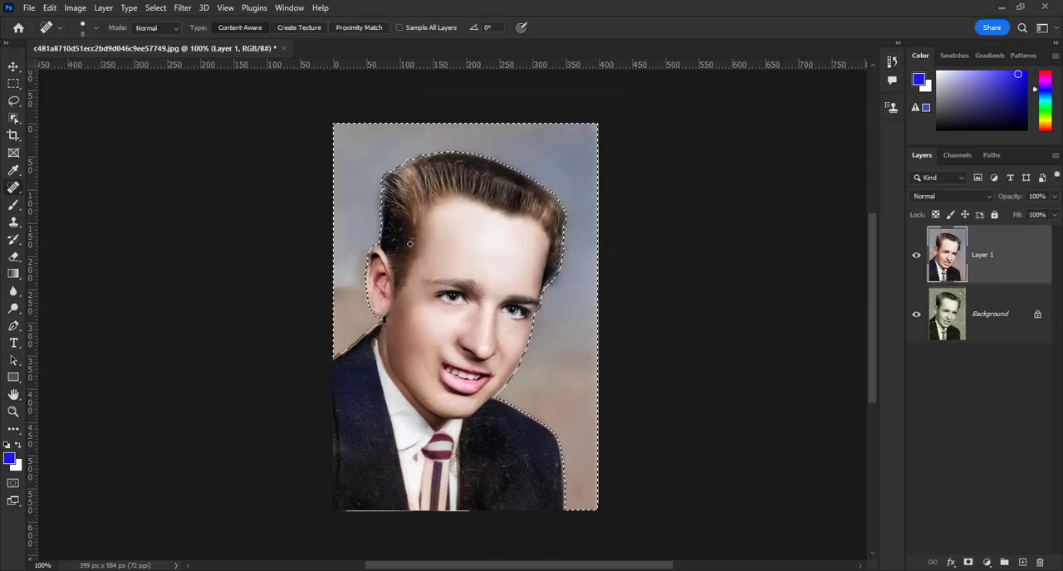
# Compare the background around the ear with and without the blur, keep the blur, and clear the selection
pyautogui.scroll(1, 389, 333)
pyautogui.scroll(4, 389, 333)
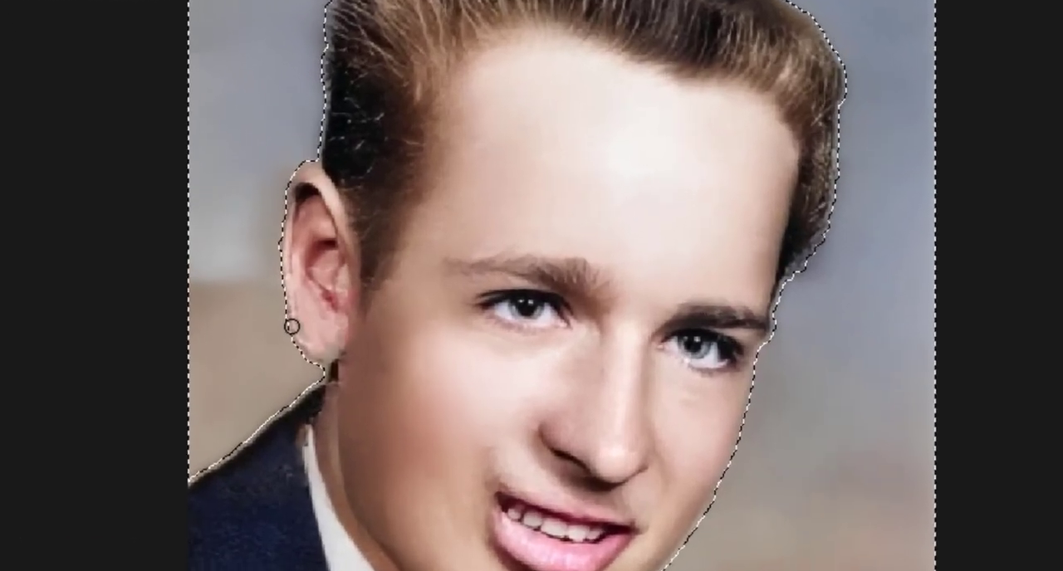
pyautogui.hotkey('ctrl', 'z')
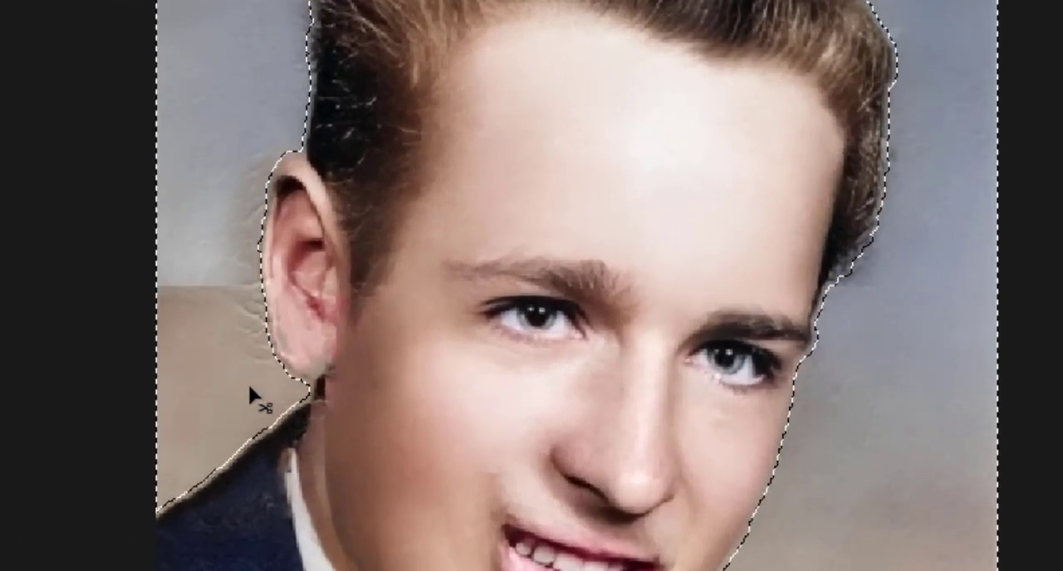
pyautogui.hotkey('ctrl', 'shift', 'z')
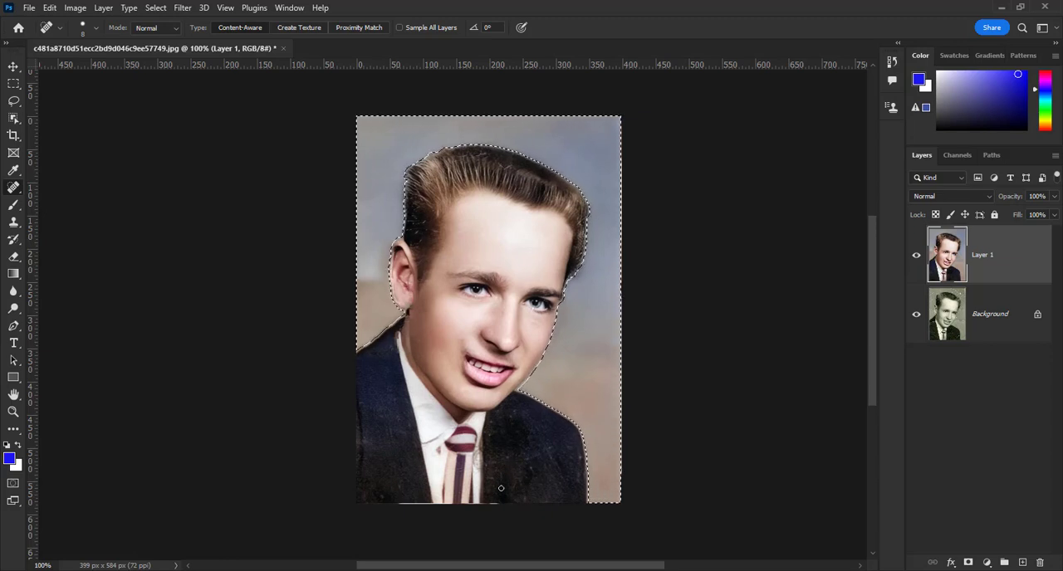
pyautogui.hotkey('ctrl', 'd')
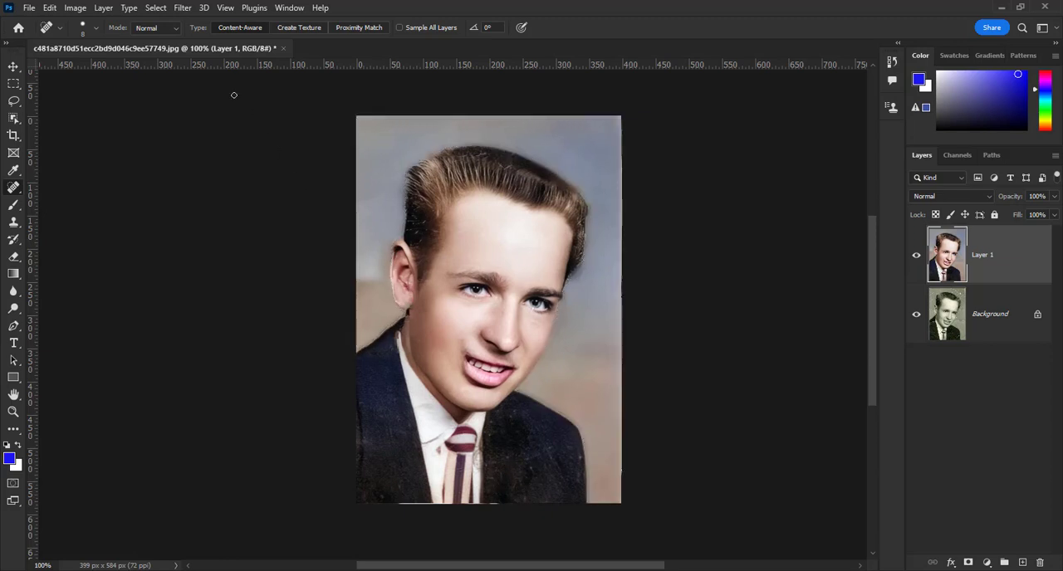
# Darken the portrait's tones with the Camera Raw Filter, setting Shadows to -100, Whites to -20 and Blacks to -50
pyautogui.click(181, 7)
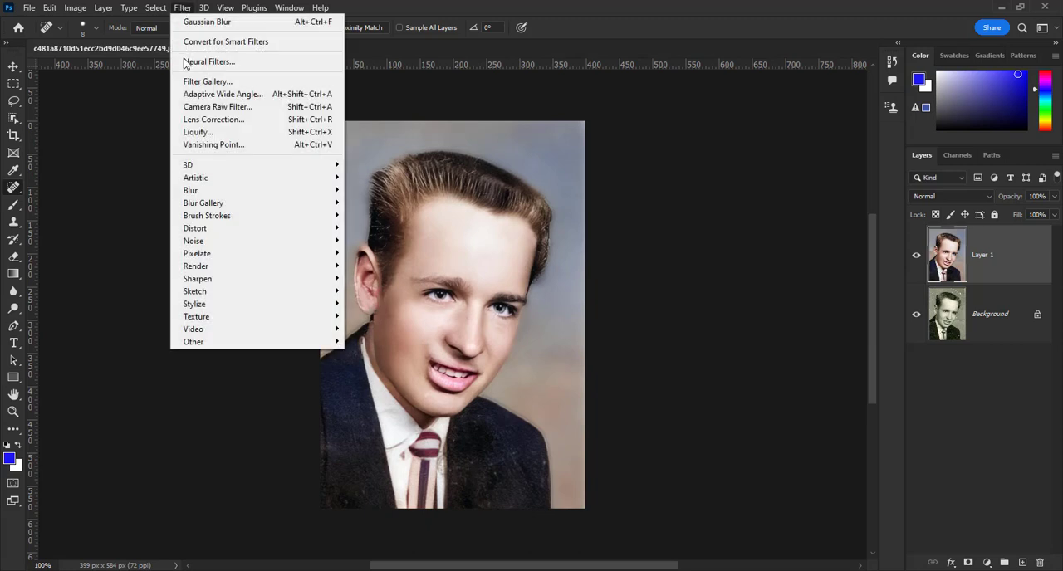
pyautogui.click(189, 107)
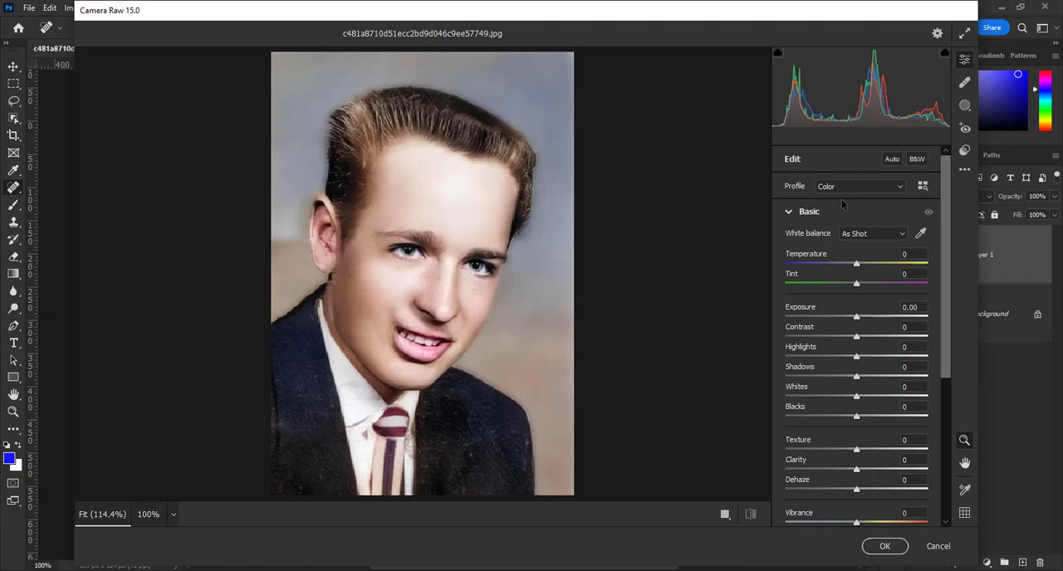
pyautogui.click(789, 212)
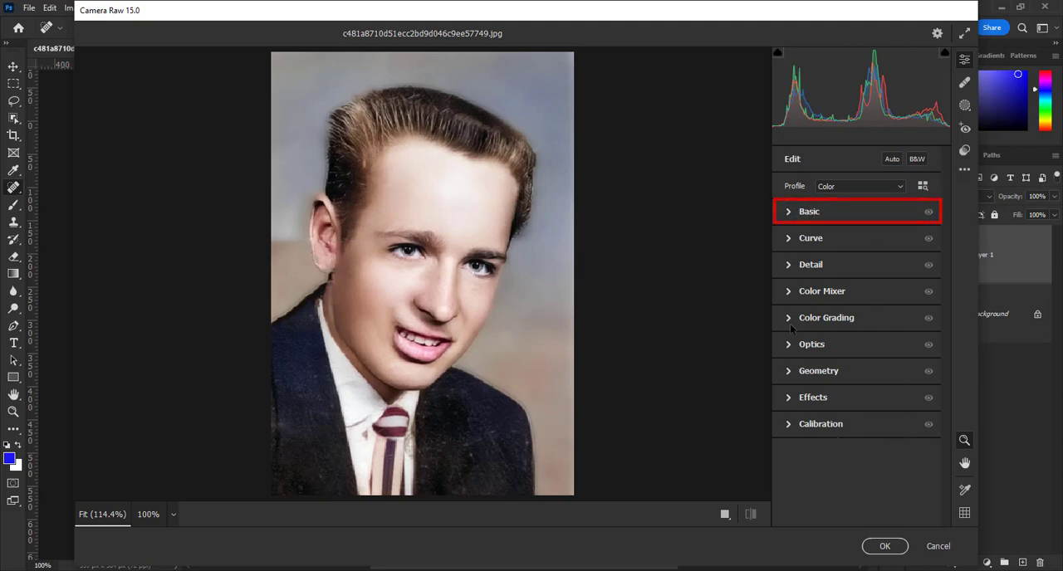
pyautogui.click(788, 212)
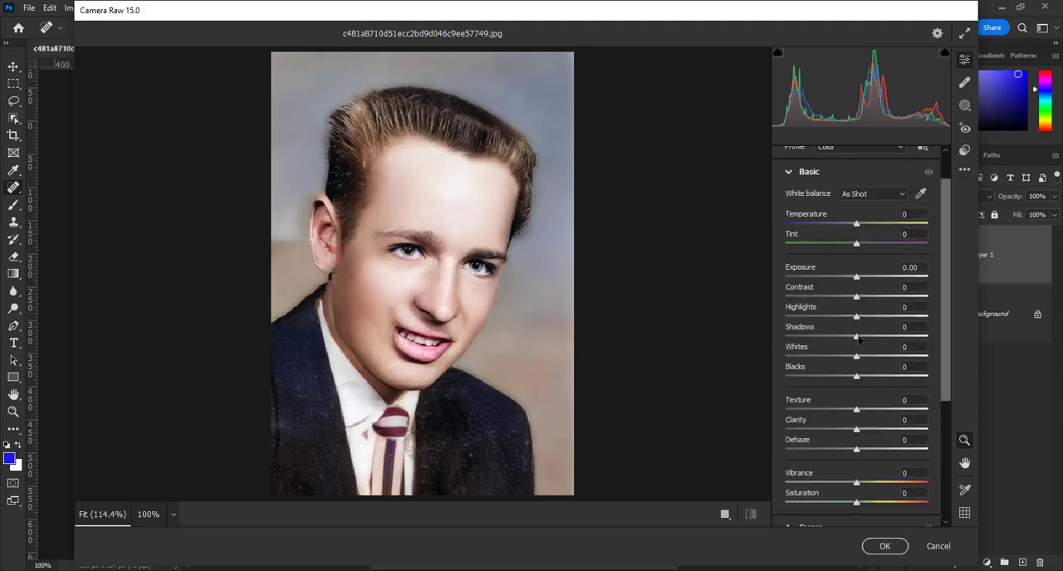
pyautogui.moveTo(856, 339); pyautogui.dragTo(792, 341)
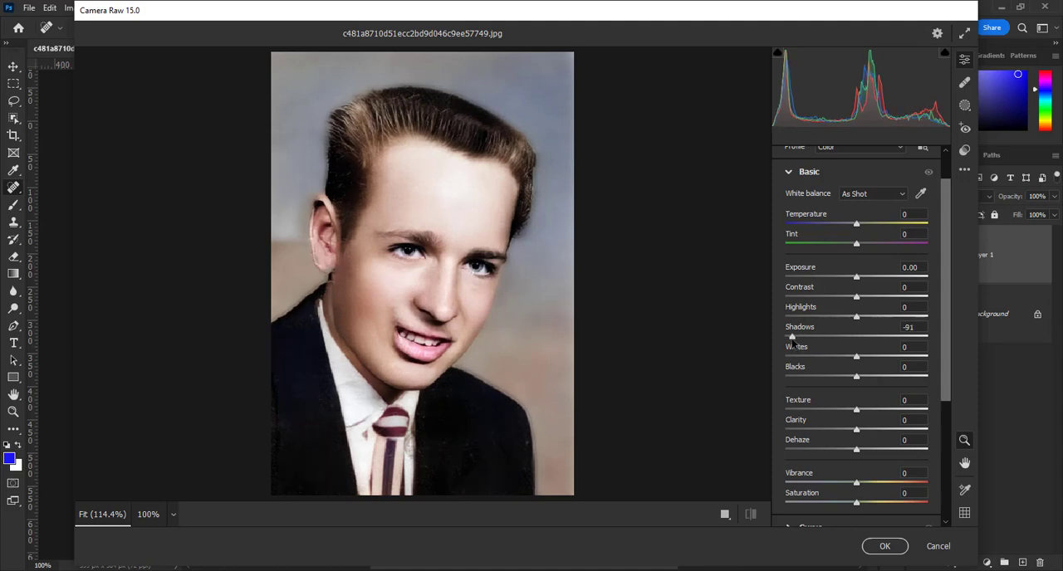
pyautogui.moveTo(792, 342); pyautogui.dragTo(778, 342)
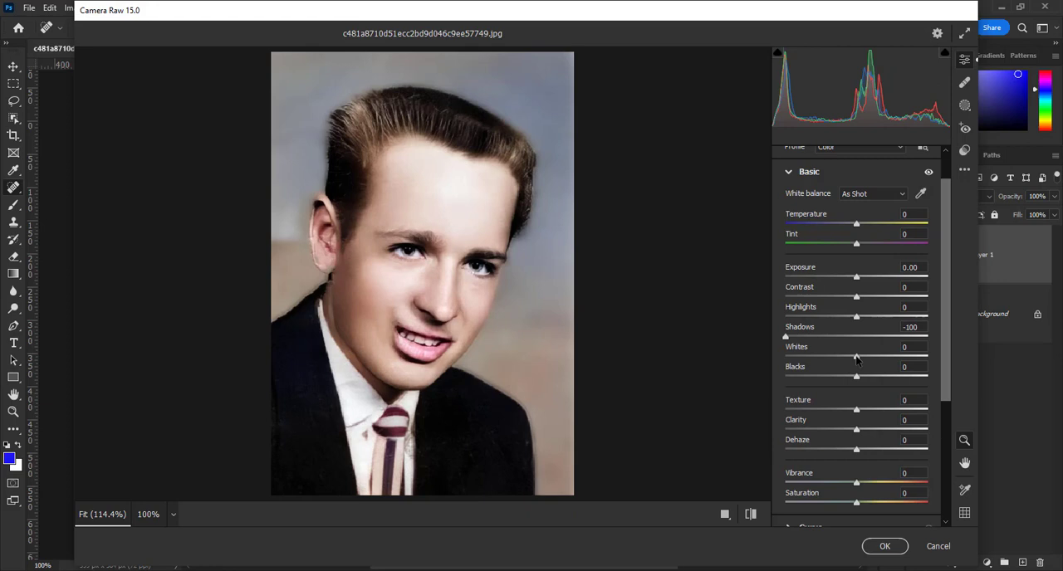
pyautogui.moveTo(856, 359)
pyautogui.mouseDown()
pyautogui.moveTo(838, 360)
pyautogui.moveTo(894, 359)
pyautogui.moveTo(831, 360)
pyautogui.moveTo(859, 361)
pyautogui.moveTo(843, 362)
pyautogui.mouseUp()
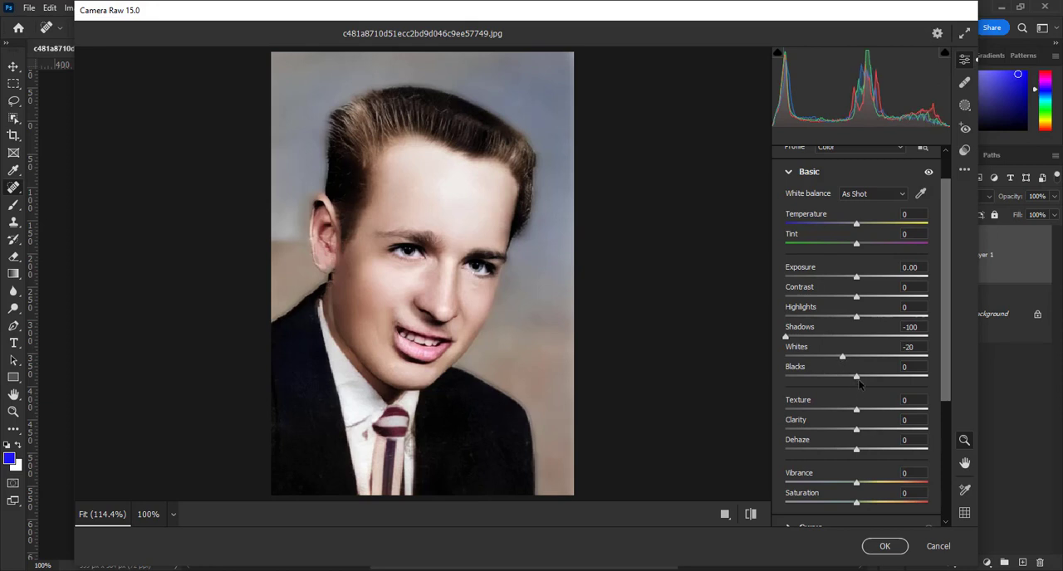
pyautogui.moveTo(857, 377); pyautogui.dragTo(822, 382)
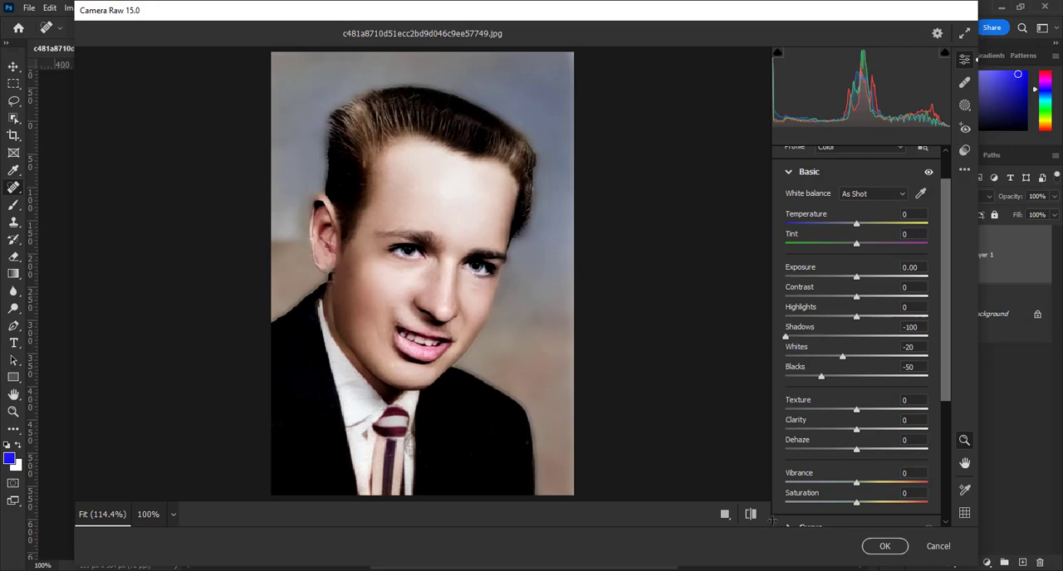
pyautogui.click(886, 547)
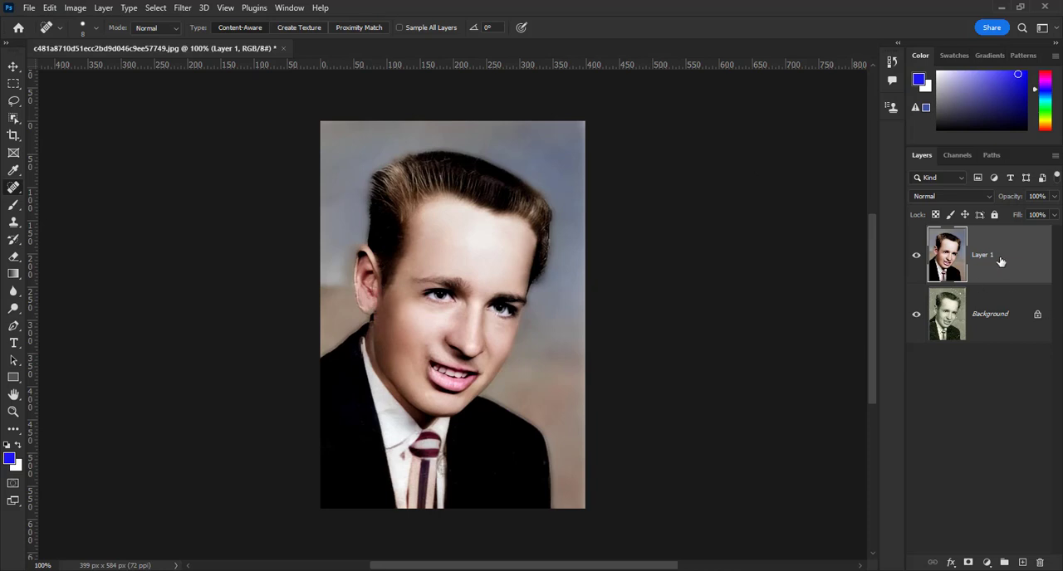
# Duplicate the colorized portrait layer and use Apply Image on the copy with Multiply blending at 40% opacity
pyautogui.hotkey('ctrl', 'j')
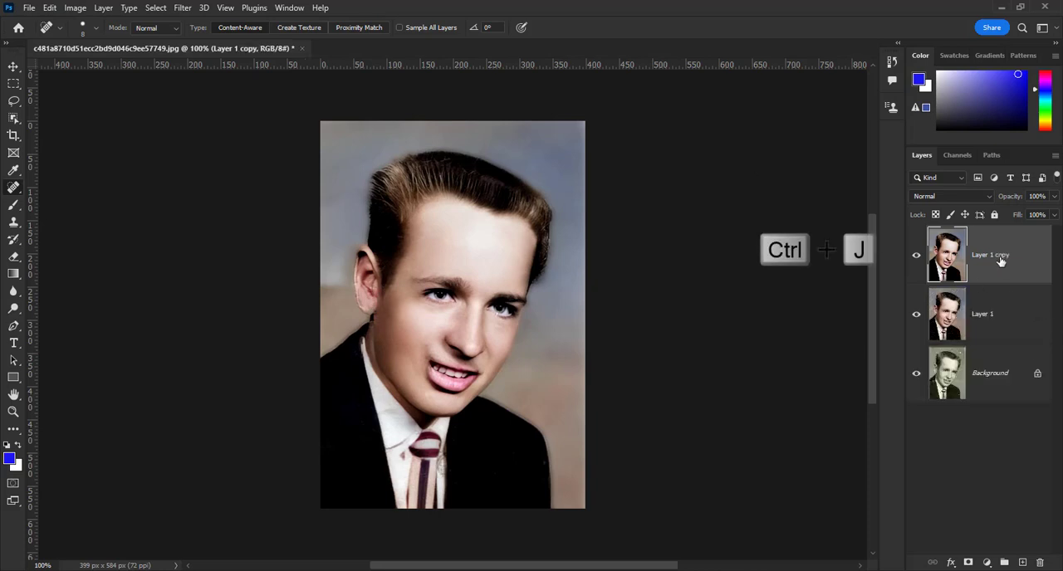
pyautogui.click(75, 9)
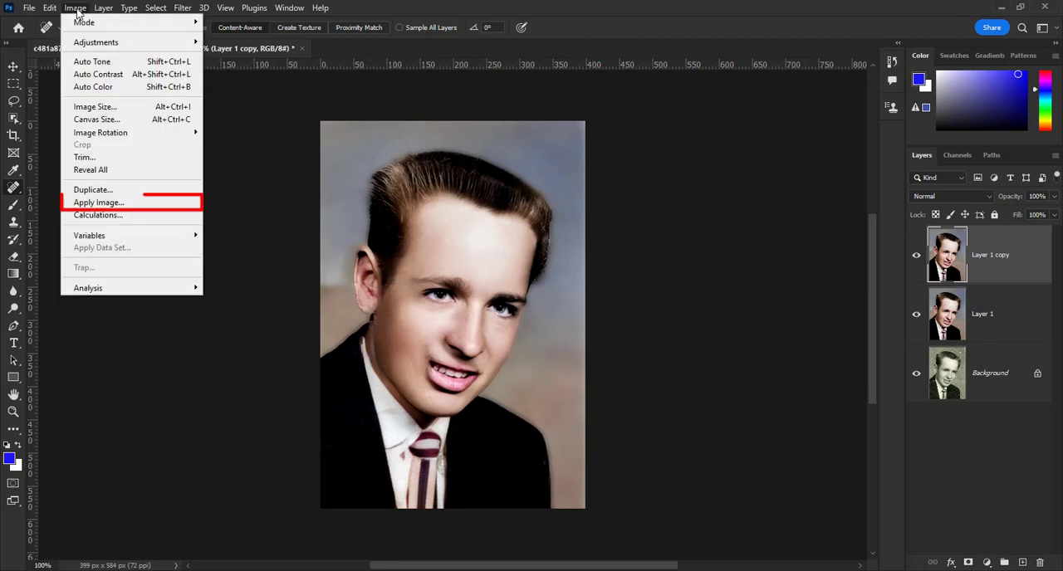
pyautogui.click(94, 205)
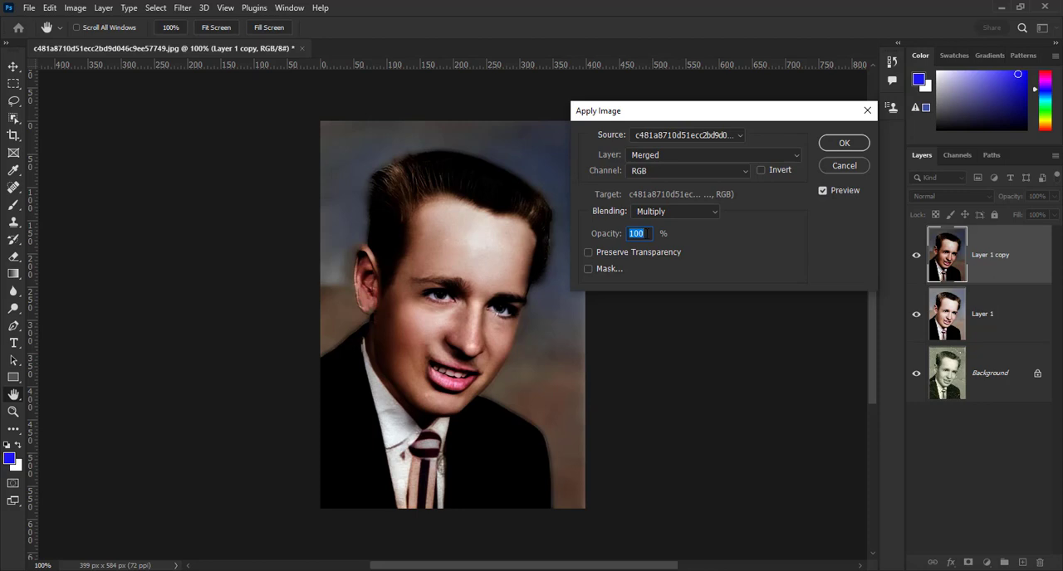
pyautogui.write('40')
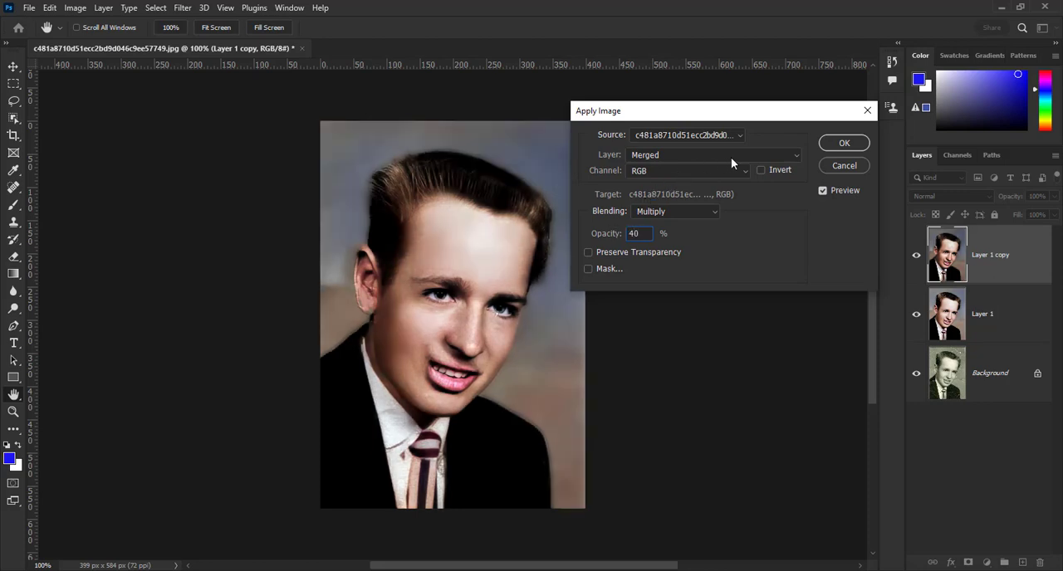
pyautogui.click(843, 144)
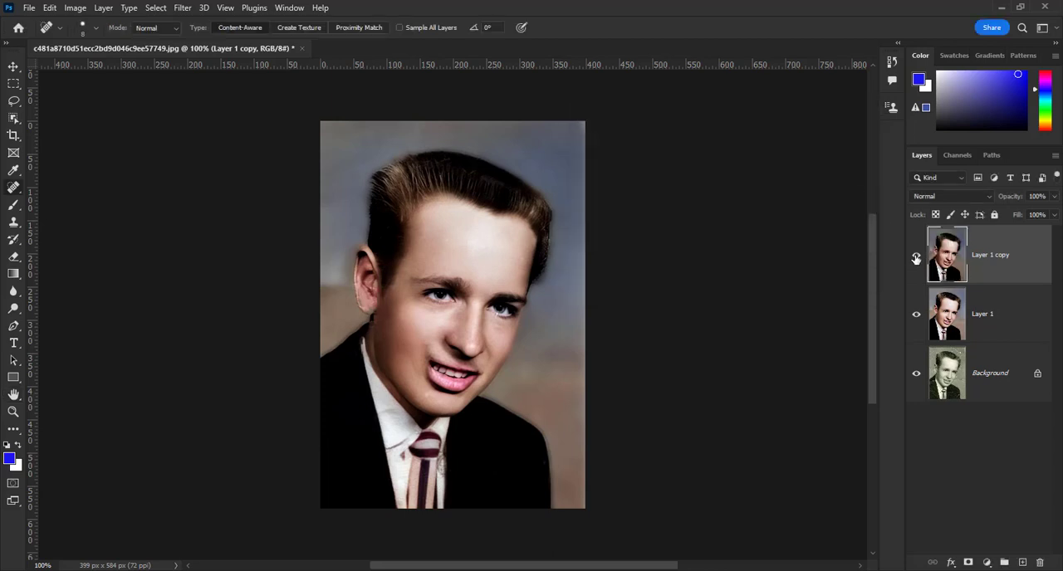
# Toggle the visibility of the duplicated layer to compare the portrait with and without the Multiply blend
pyautogui.click(916, 258)
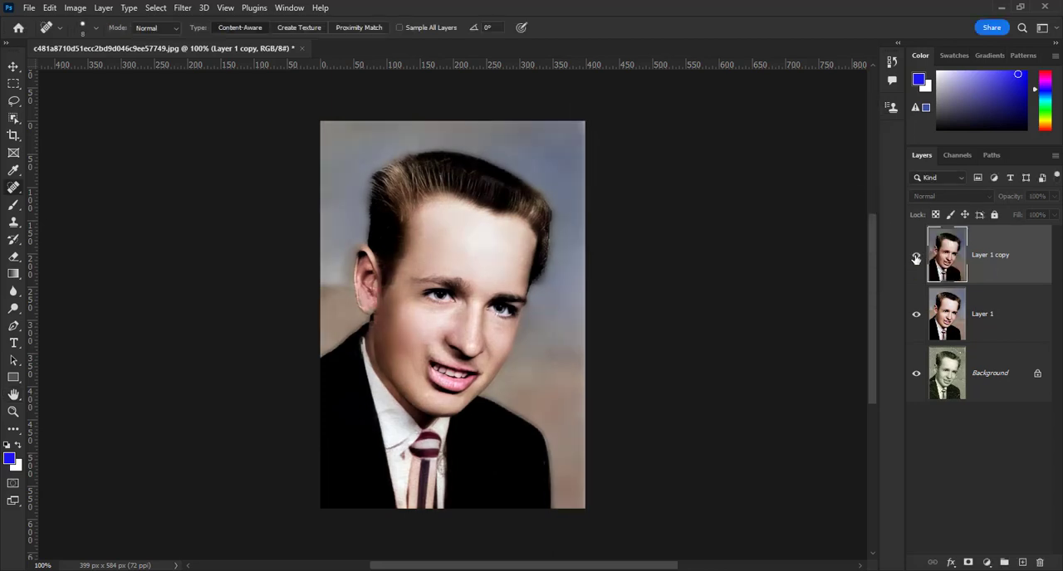
pyautogui.click(916, 258)
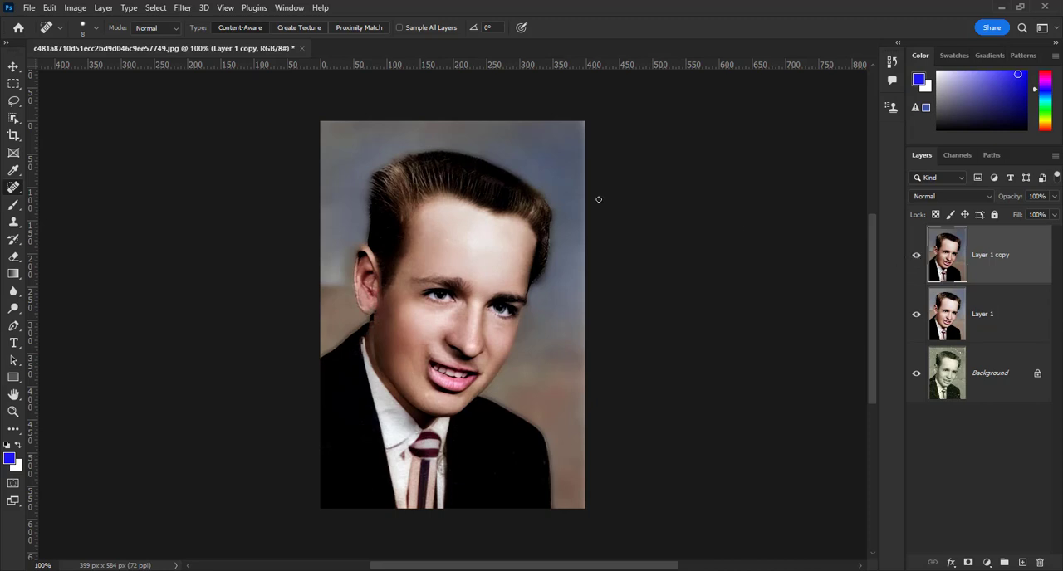
pyautogui.click(74, 8)
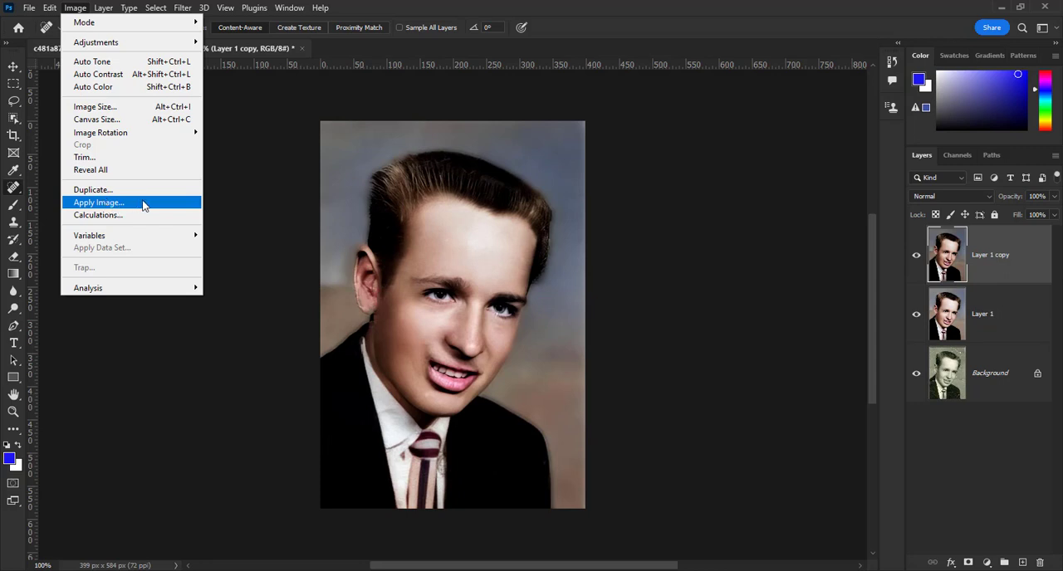
pyautogui.click(360, 53)
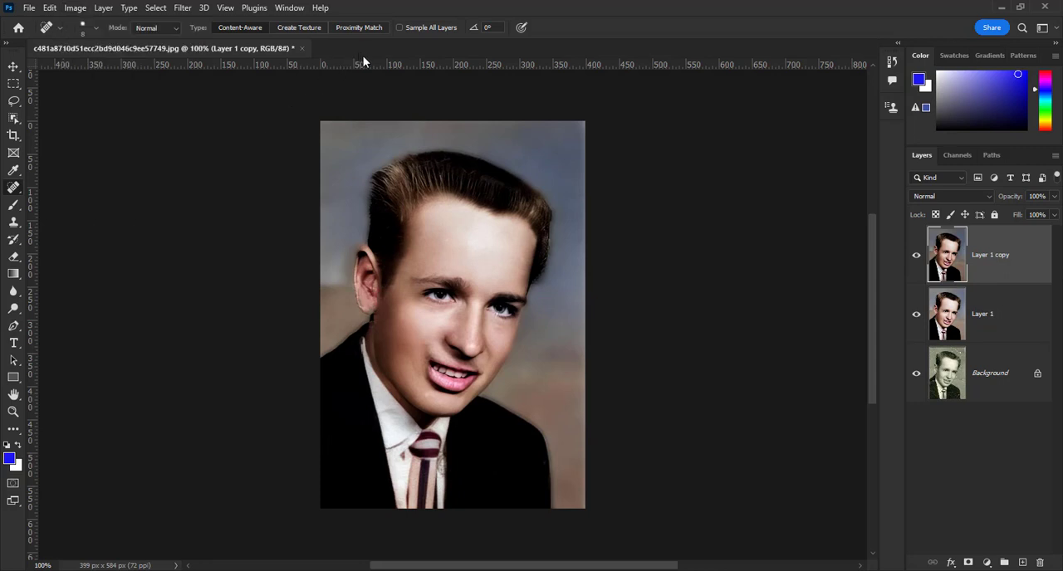
pyautogui.click(917, 257)
pyautogui.click(917, 257)
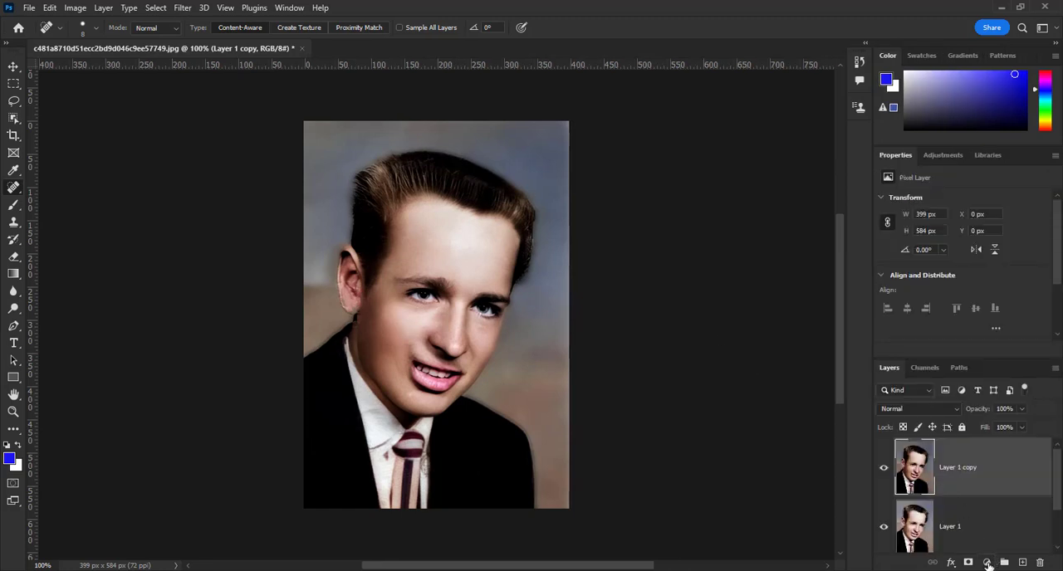
# Add a Levels adjustment layer with auto color correction set to Find Dark & Light Colors and Snap Neutral Midtones
pyautogui.click(988, 563)
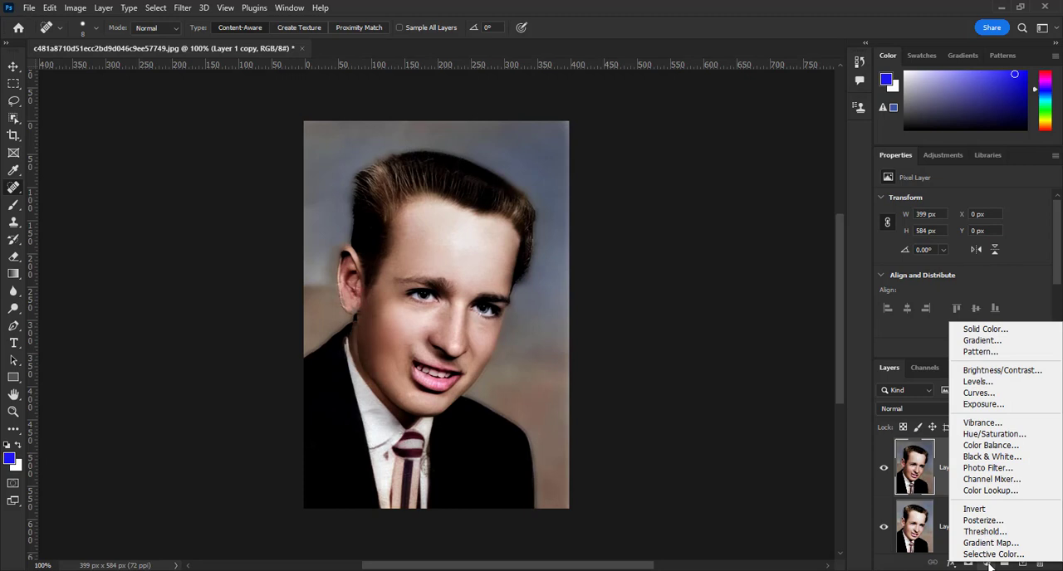
pyautogui.click(969, 383)
pyautogui.press('alt')
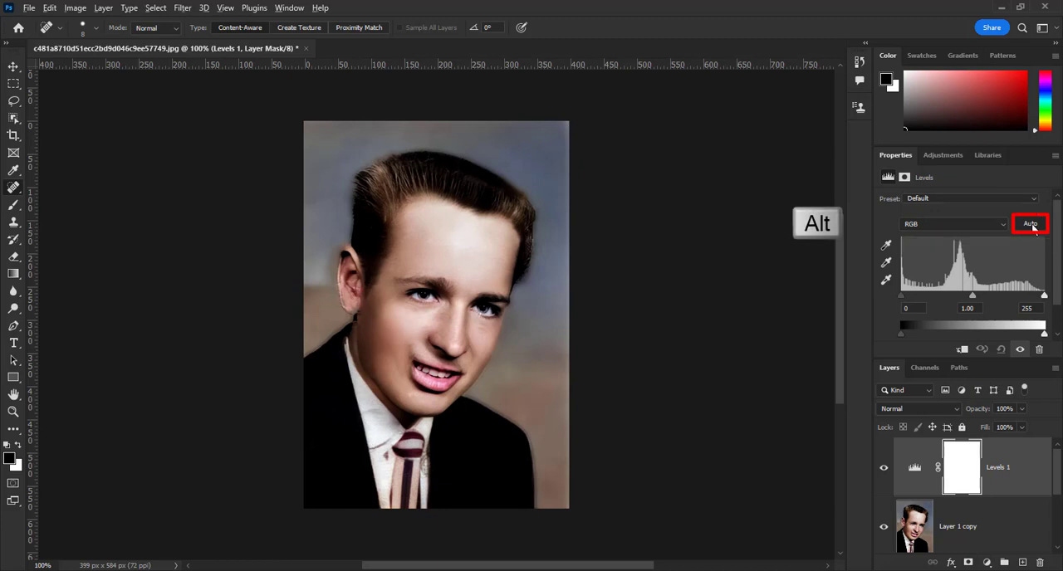
pyautogui.keyDown('alt'); pyautogui.click(1032, 226); pyautogui.keyUp('alt')
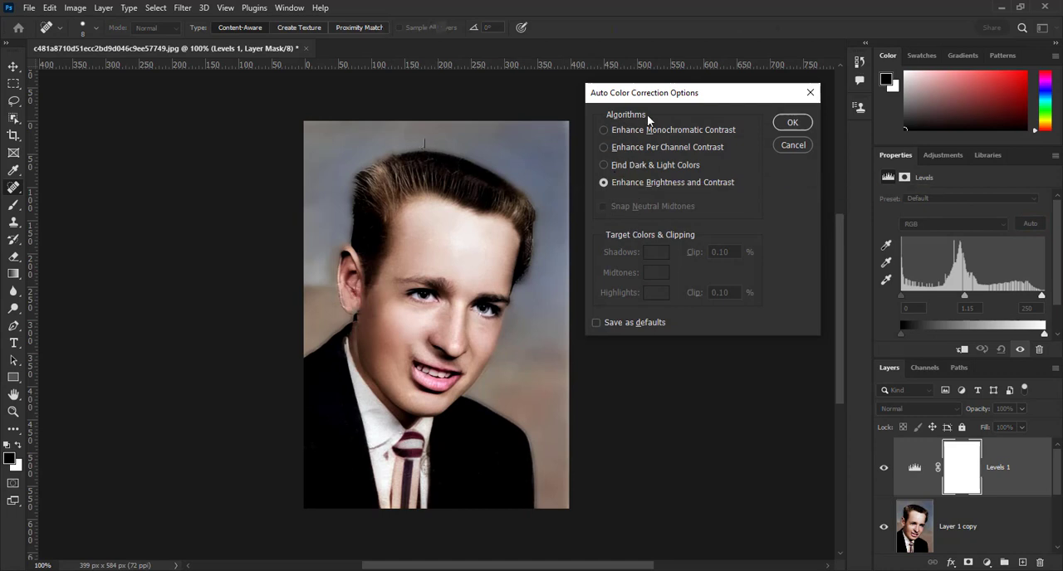
pyautogui.click(603, 166)
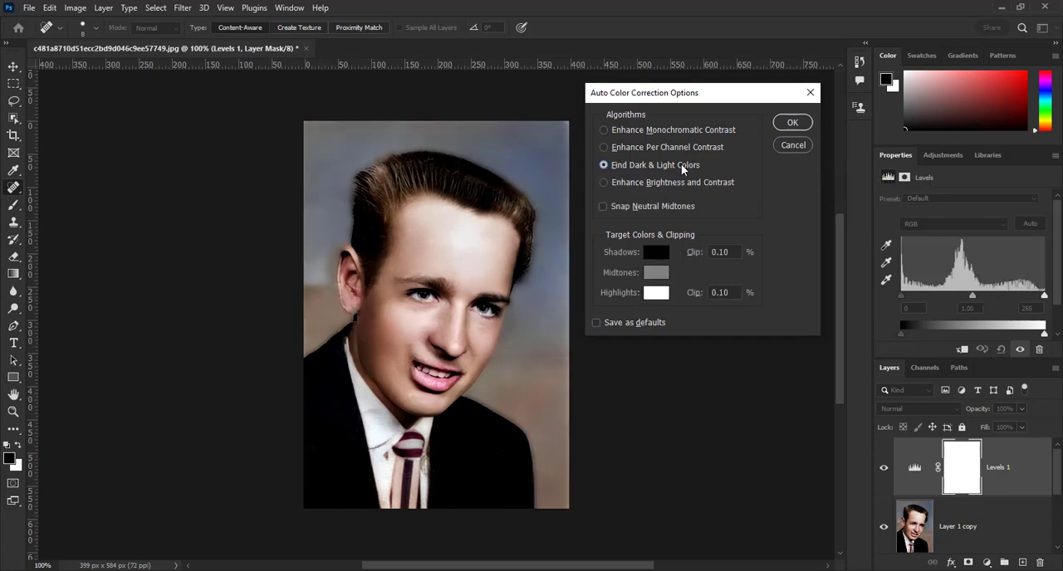
pyautogui.click(603, 207)
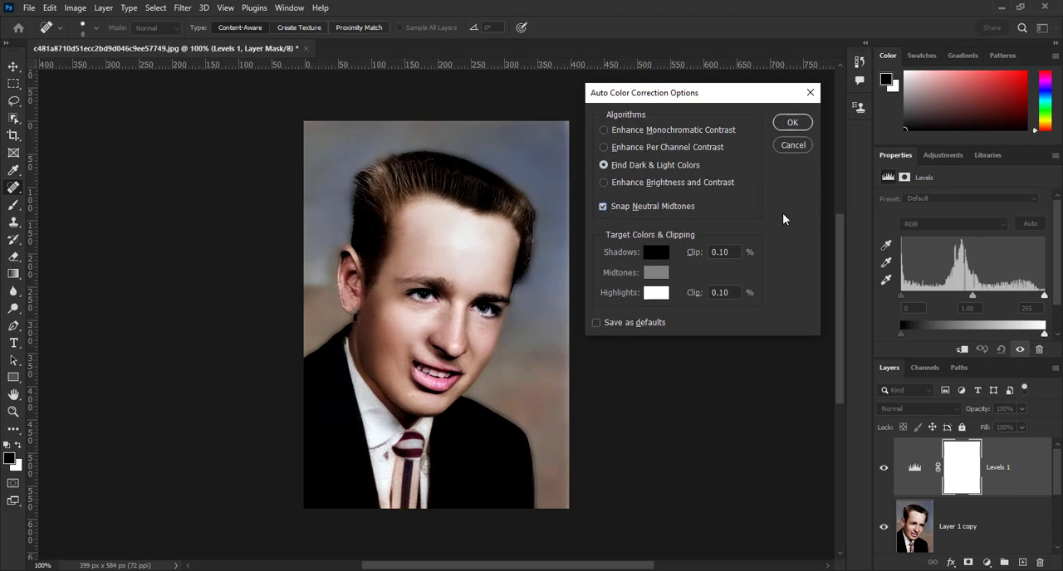
pyautogui.click(790, 125)
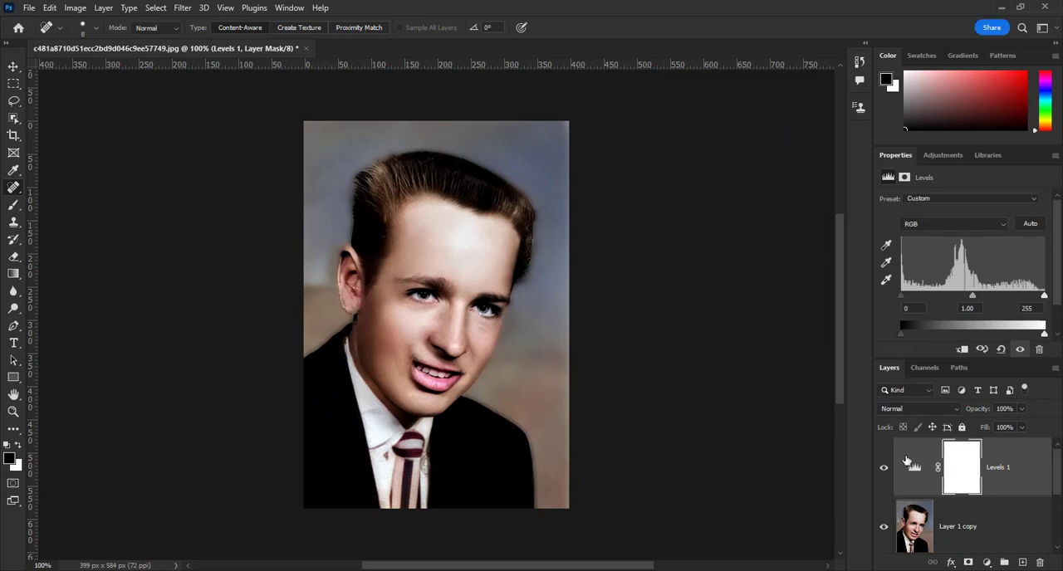
# Set the Levels adjustment layer to Soft Light blending at 60% opacity and compare the portrait with and without it
pyautogui.click(910, 408)
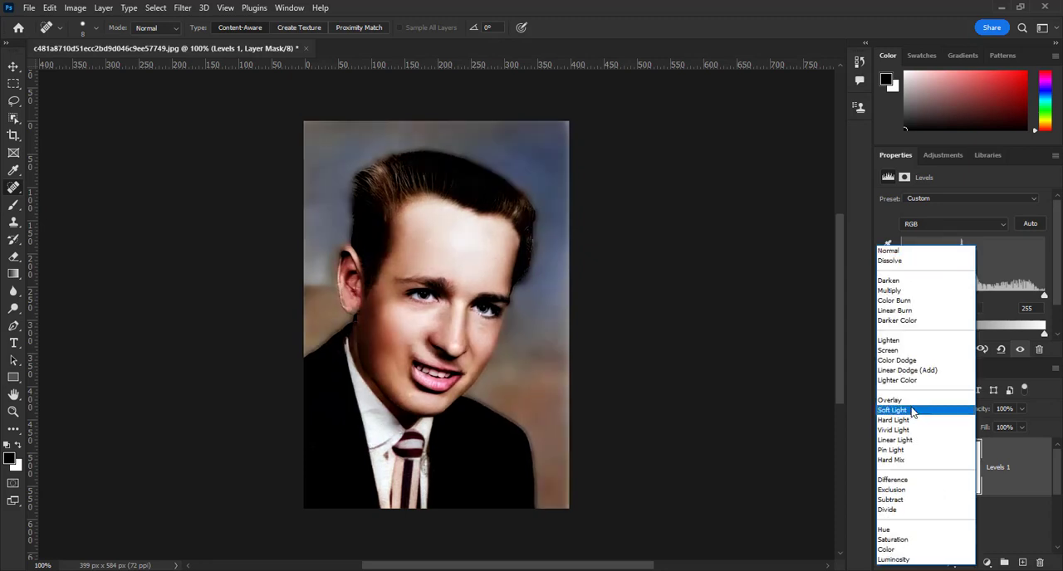
pyautogui.click(912, 410)
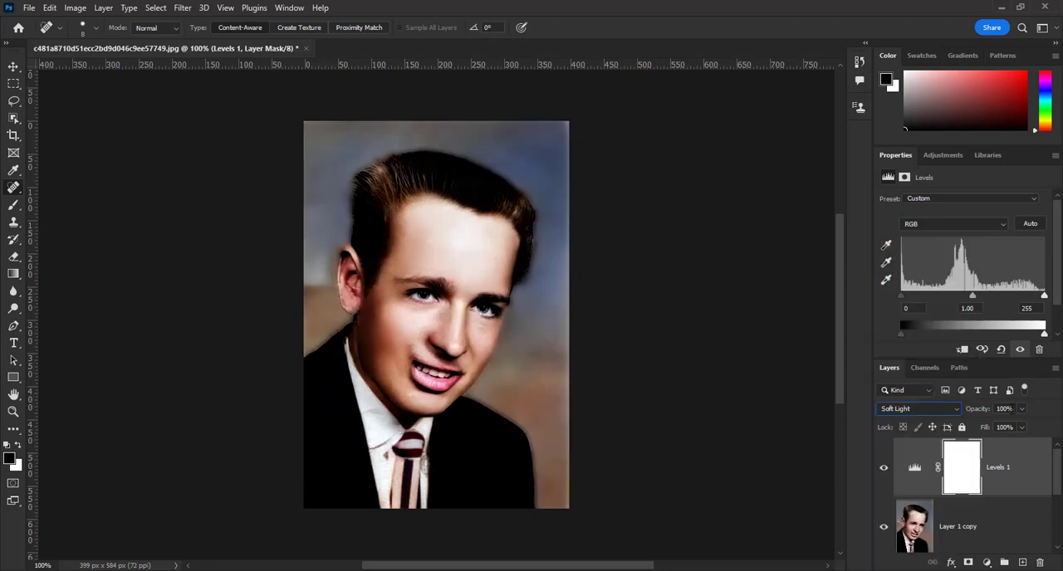
pyautogui.click(1011, 409)
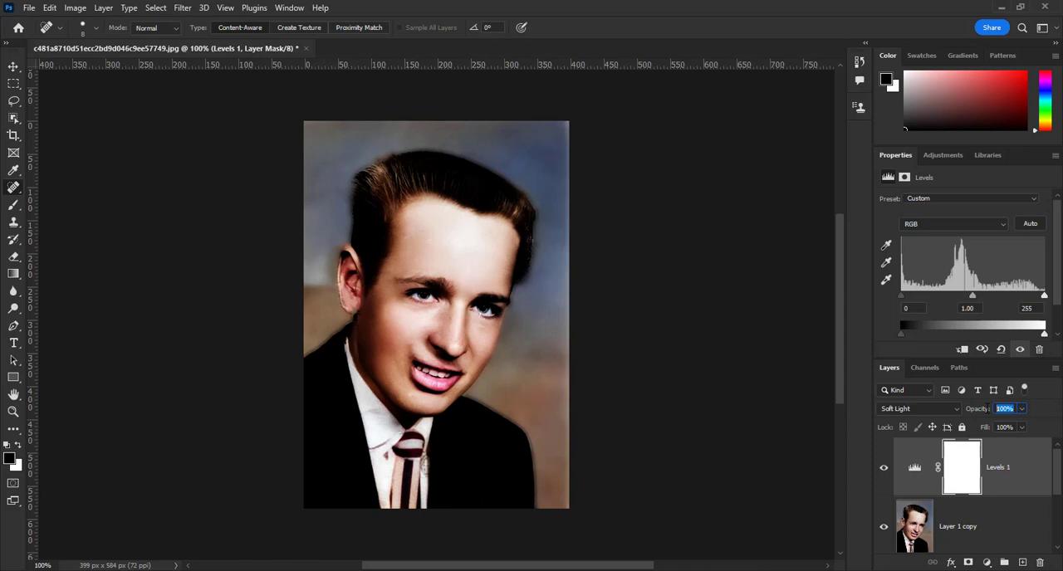
pyautogui.write('60')
pyautogui.press('Return')
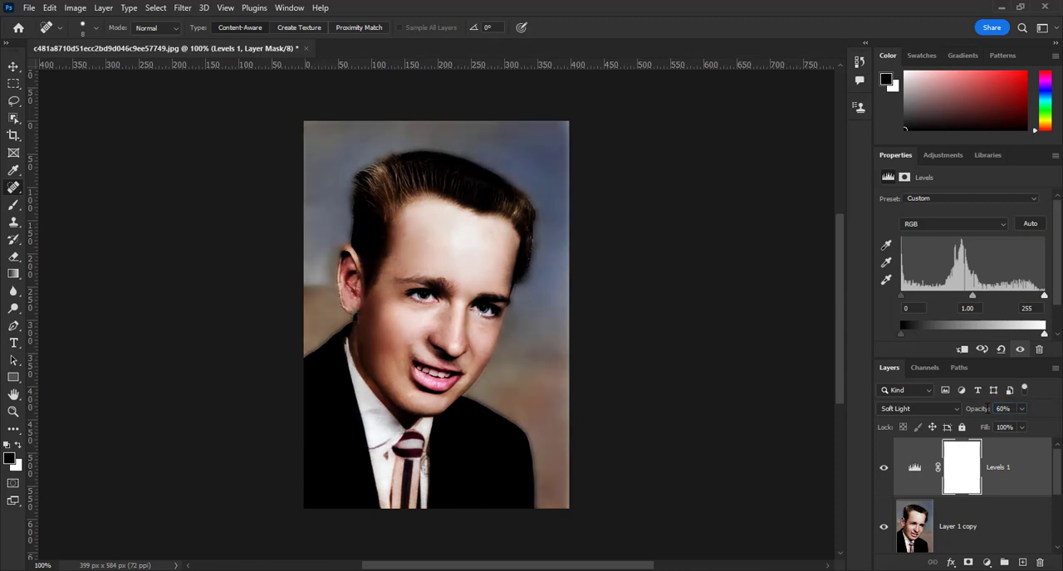
pyautogui.click(883, 471)
pyautogui.click(883, 470)
# Close the Properties tab group and compare the original Background photo with the restoration by showing it alone, re-enabling each layer above in turn
pyautogui.click(1055, 156)
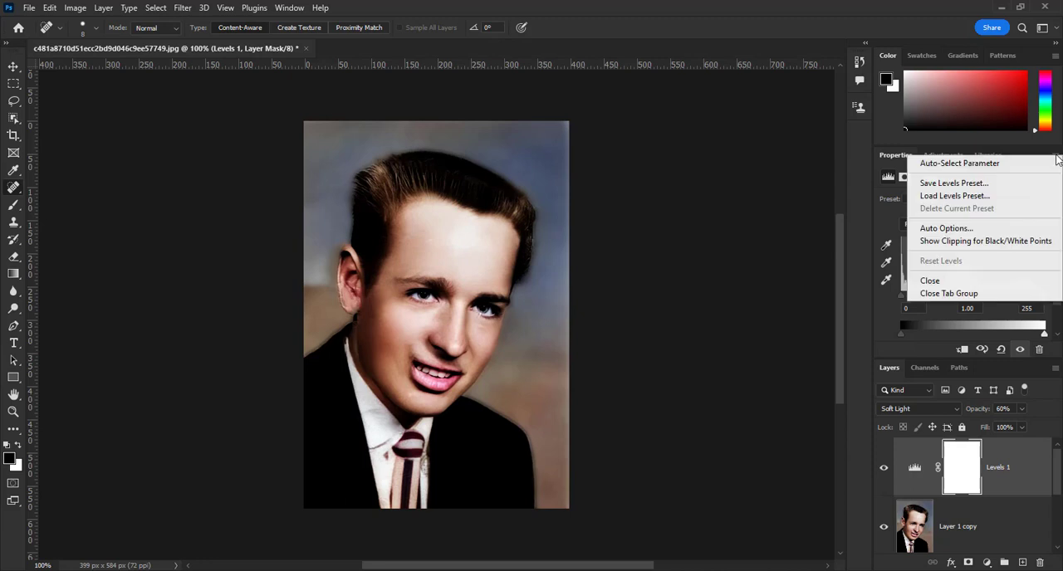
pyautogui.click(941, 294)
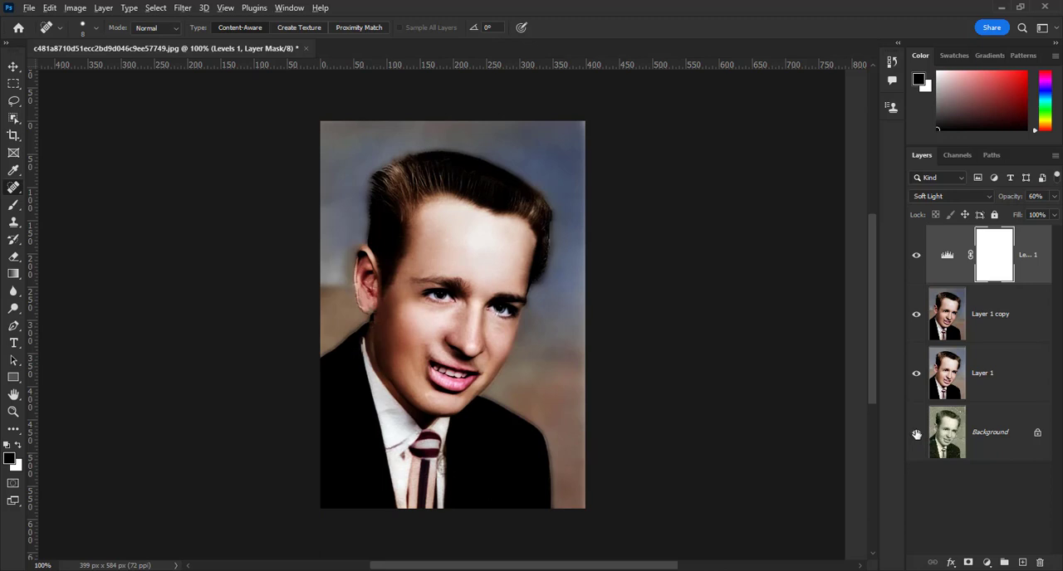
pyautogui.keyDown('alt'); pyautogui.click(917, 434); pyautogui.keyUp('alt')
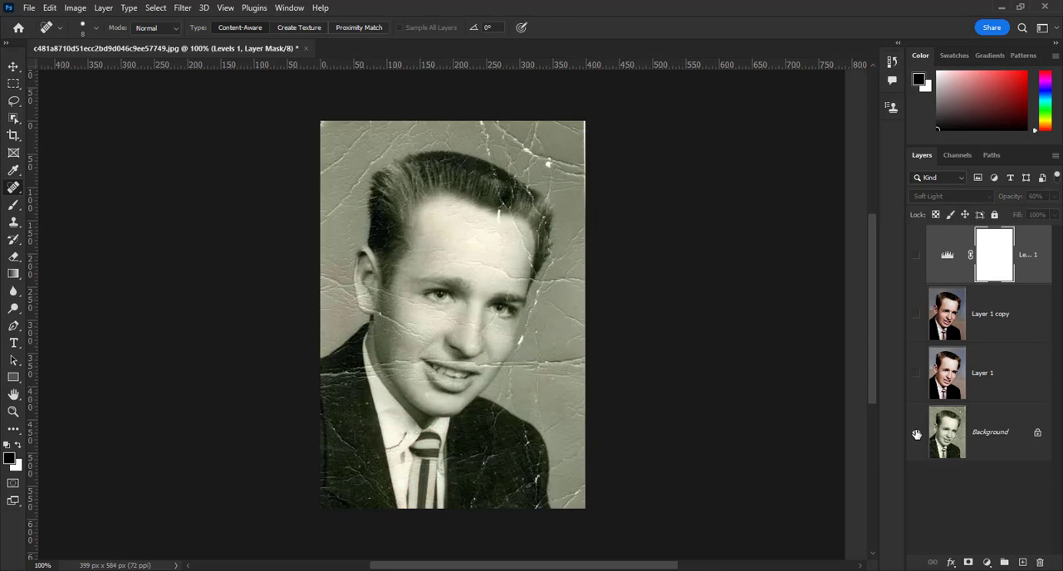
pyautogui.click(917, 374)
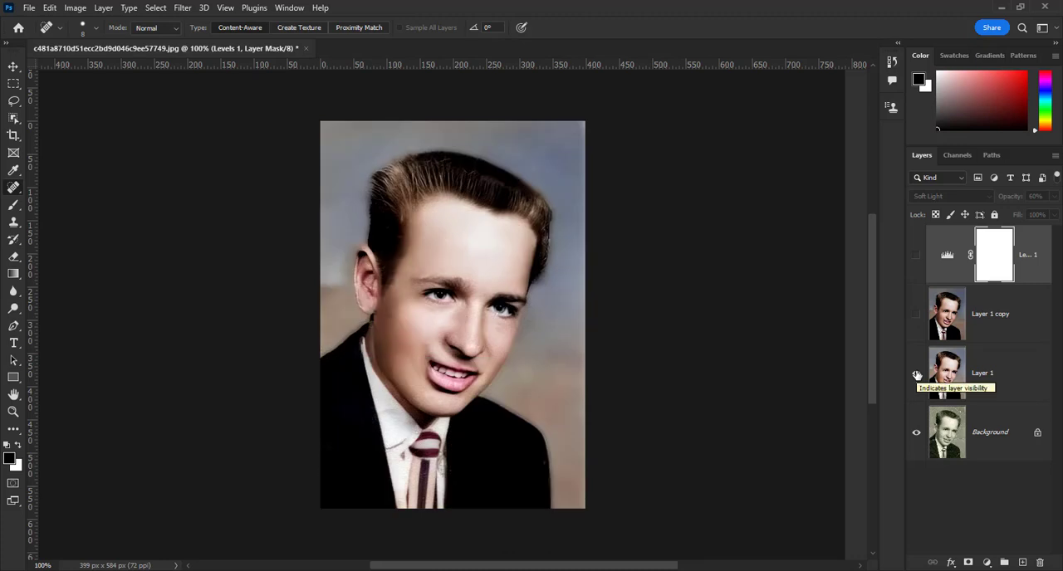
pyautogui.click(916, 316)
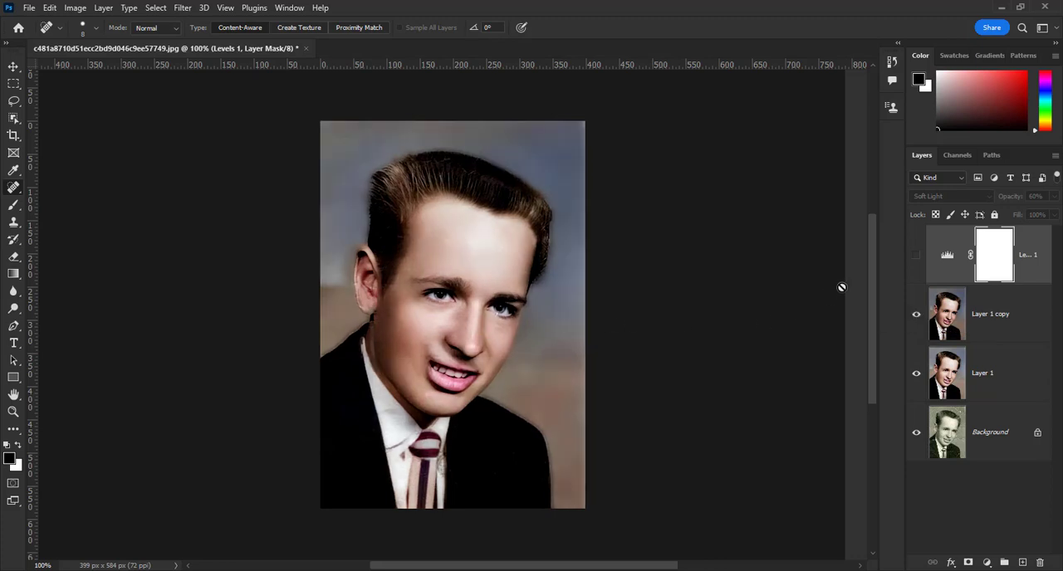
pyautogui.click(916, 257)
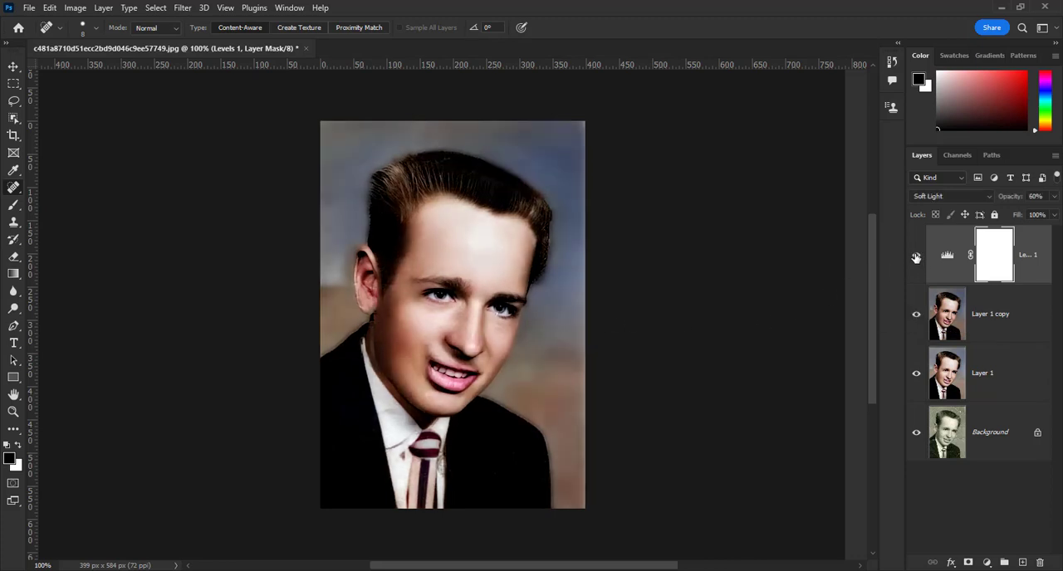